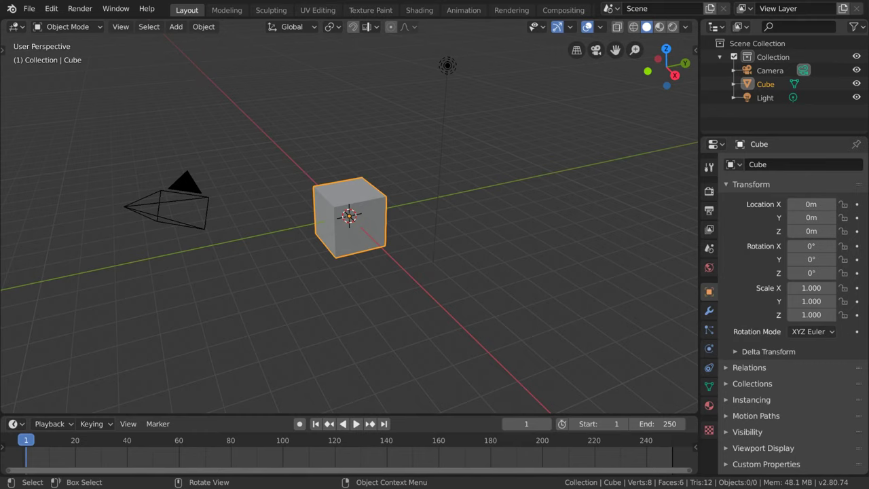
Enter face-select editing on the cube, select its top face and pick Extrude Region.
{"action": "left_click", "coordinate": [227, 9]}
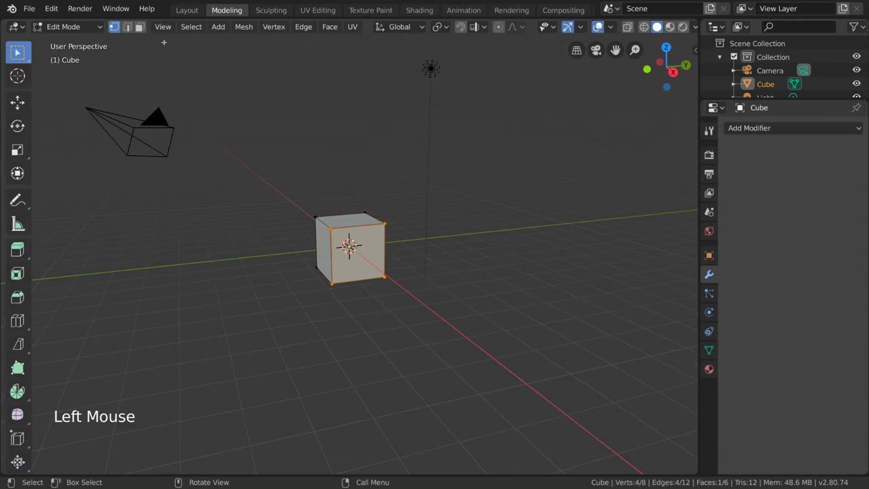
{"action": "left_click", "coordinate": [139, 27]}
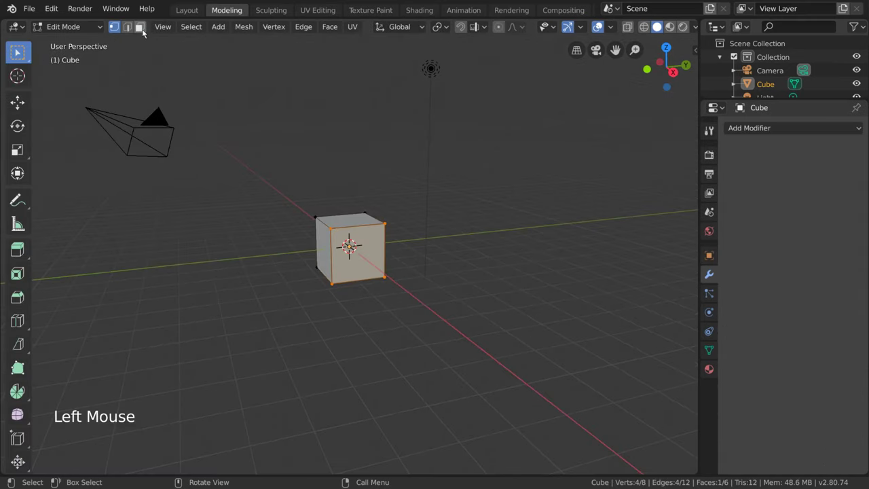
{"action": "left_click", "coordinate": [352, 222]}
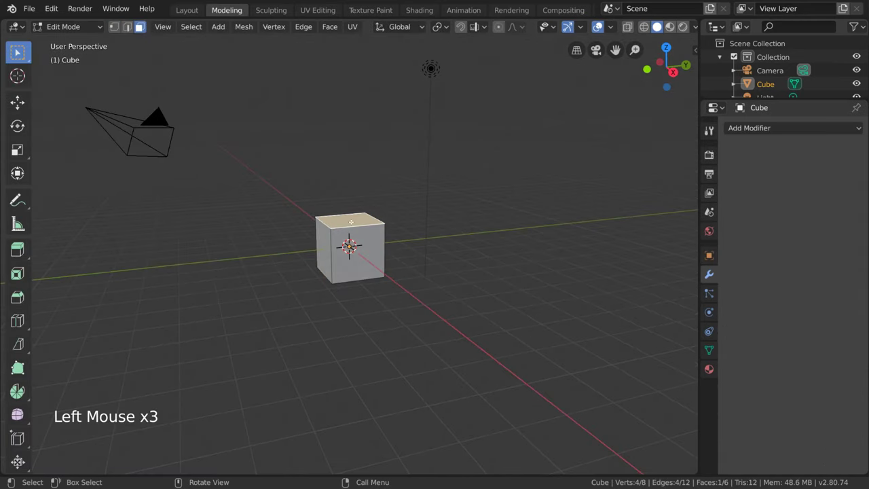
{"action": "left_click", "coordinate": [17, 249]}
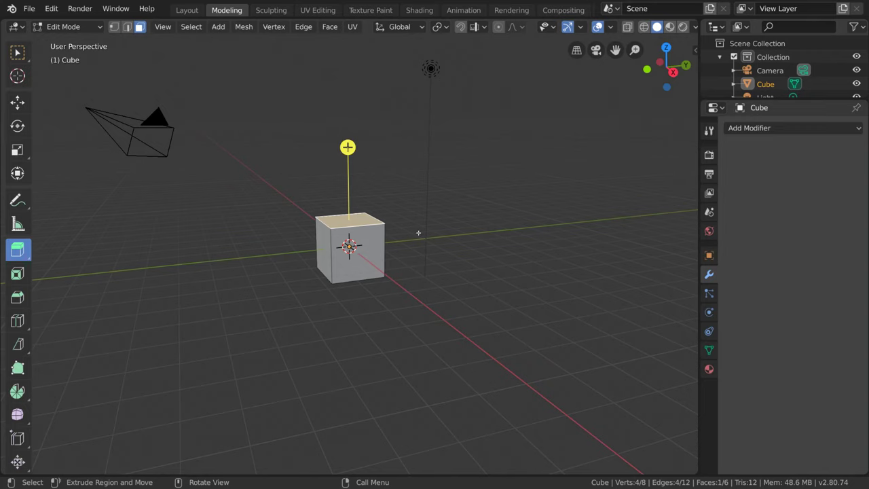
Select the cube's top face and extrude it upward into a tall column.
{"action": "left_click", "coordinate": [324, 254]}
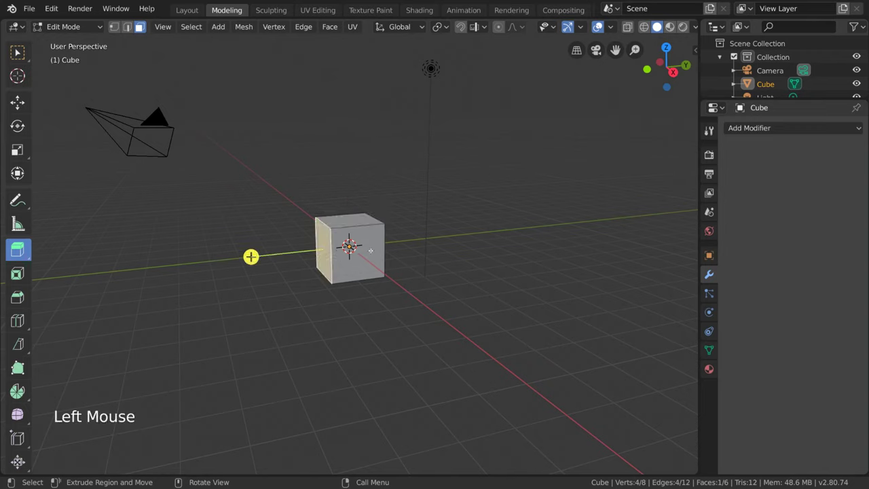
{"action": "left_click", "coordinate": [365, 254]}
{"action": "left_click", "coordinate": [351, 223]}
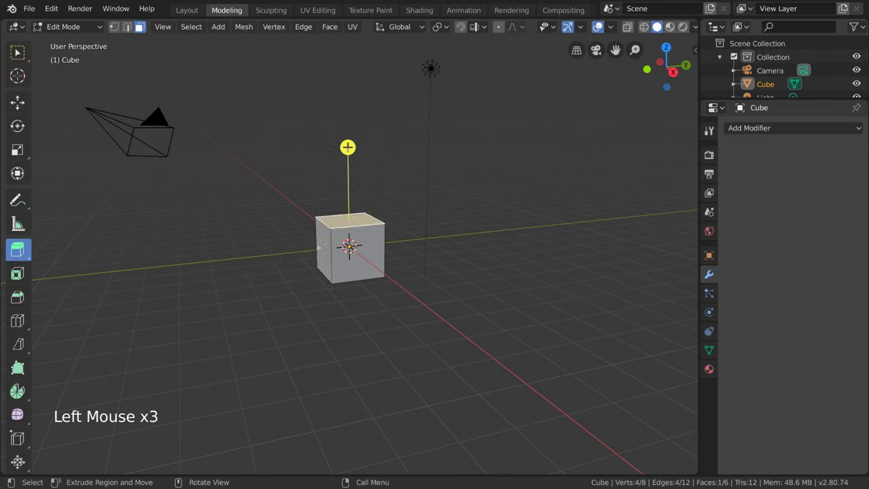
{"action": "left_click", "coordinate": [320, 248]}
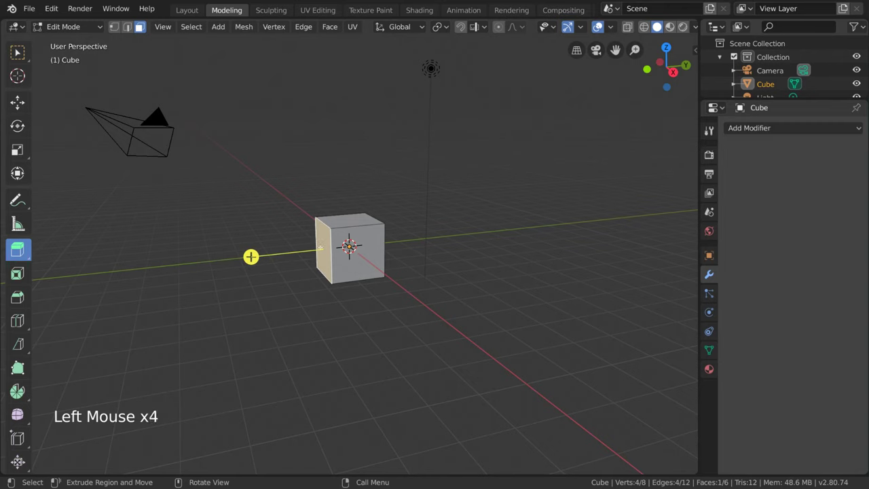
{"action": "left_click", "coordinate": [364, 221]}
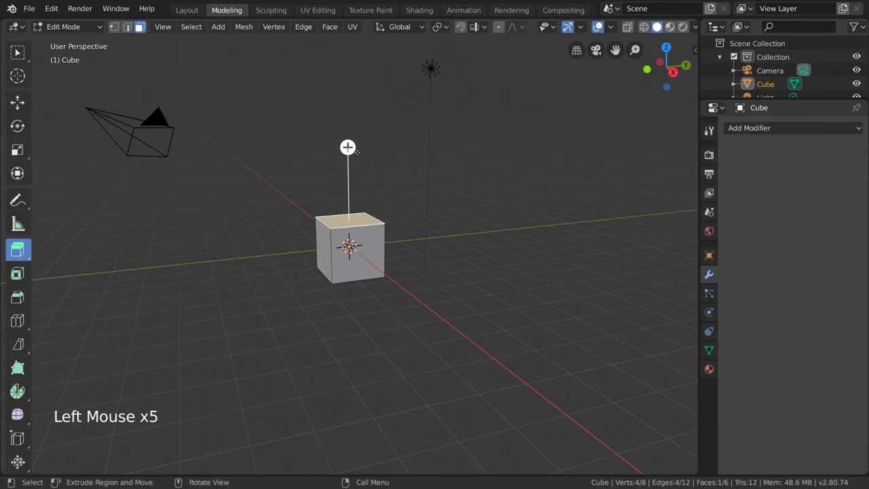
{"action": "mouse_move", "coordinate": [347, 146]}
{"action": "left_mouse_down"}
{"action": "mouse_move", "coordinate": [375, 38]}
{"action": "mouse_move", "coordinate": [378, 104]}
{"action": "left_mouse_up"}
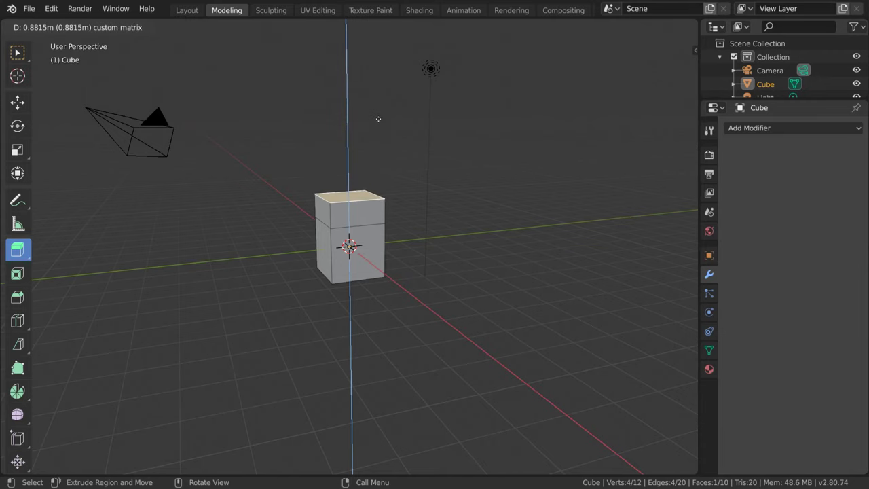
{"action": "left_click_drag", "start_coordinate": [378, 105], "coordinate": [419, 128]}
Extrude the column's top face out again into an angled arm.
{"action": "mouse_move", "coordinate": [419, 128]}
{"action": "middle_mouse_down"}
{"action": "mouse_move", "coordinate": [420, 185]}
{"action": "mouse_move", "coordinate": [563, 179]}
{"action": "mouse_move", "coordinate": [502, 176]}
{"action": "middle_mouse_up"}
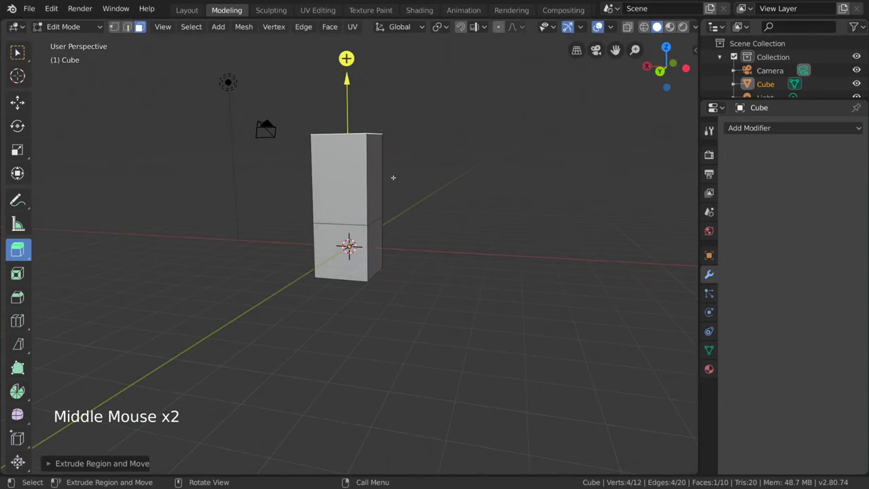
{"action": "middle_click_drag", "start_coordinate": [417, 175], "coordinate": [215, 199]}
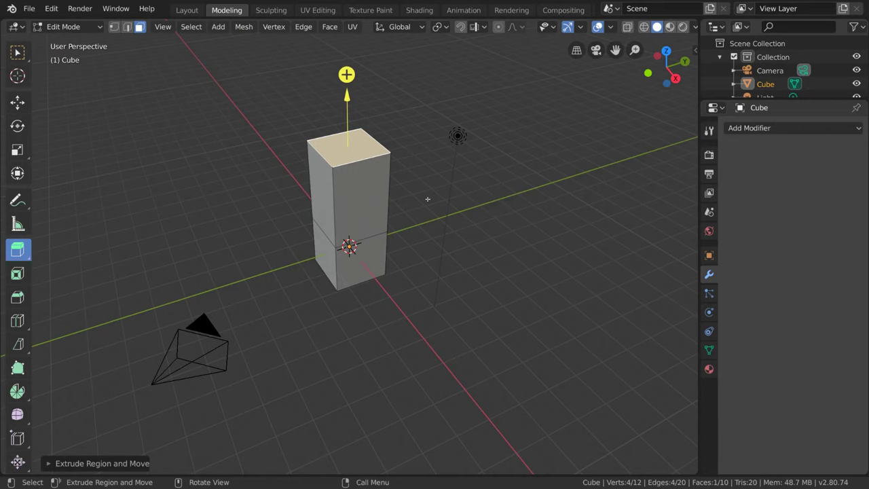
{"action": "mouse_move", "coordinate": [406, 92]}
{"action": "left_mouse_down"}
{"action": "mouse_move", "coordinate": [449, 49]}
{"action": "mouse_move", "coordinate": [341, 26]}
{"action": "left_mouse_up"}
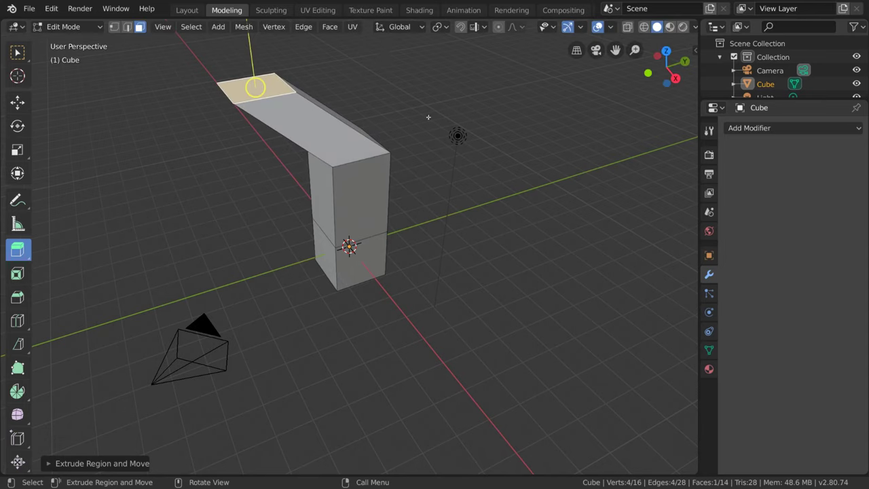
{"action": "mouse_move", "coordinate": [418, 202]}
{"action": "middle_mouse_down"}
{"action": "mouse_move", "coordinate": [415, 175]}
{"action": "mouse_move", "coordinate": [398, 184]}
{"action": "middle_mouse_up"}
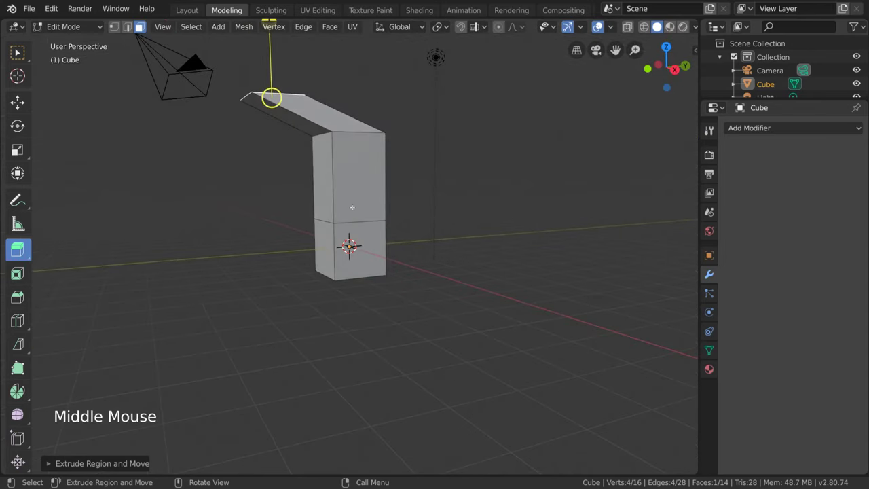
Select the column's upper front, lower front and lower left faces, viewed from below.
{"action": "left_click", "coordinate": [359, 189]}
{"action": "left_click", "coordinate": [366, 237], "text": "shift"}
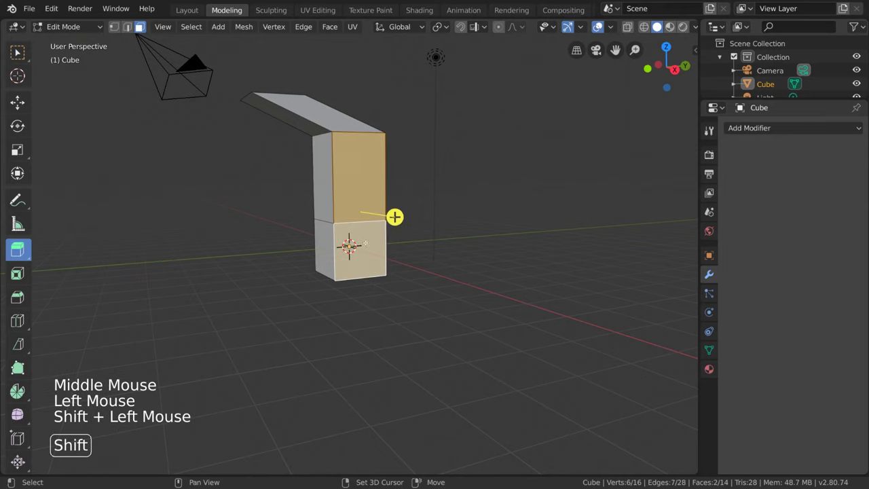
{"action": "left_click", "coordinate": [324, 252], "text": "shift"}
{"action": "mouse_move", "coordinate": [324, 251]}
{"action": "middle_mouse_down"}
{"action": "mouse_move", "coordinate": [427, 231]}
{"action": "mouse_move", "coordinate": [470, 233]}
{"action": "mouse_move", "coordinate": [456, 258]}
{"action": "mouse_move", "coordinate": [431, 252]}
{"action": "mouse_move", "coordinate": [489, 224]}
{"action": "mouse_move", "coordinate": [468, 285]}
{"action": "mouse_move", "coordinate": [431, 249]}
{"action": "mouse_move", "coordinate": [354, 215]}
{"action": "mouse_move", "coordinate": [381, 233]}
{"action": "mouse_move", "coordinate": [352, 167]}
{"action": "mouse_move", "coordinate": [301, 196]}
{"action": "mouse_move", "coordinate": [288, 235]}
{"action": "mouse_move", "coordinate": [305, 267]}
{"action": "mouse_move", "coordinate": [357, 298]}
{"action": "middle_mouse_up"}
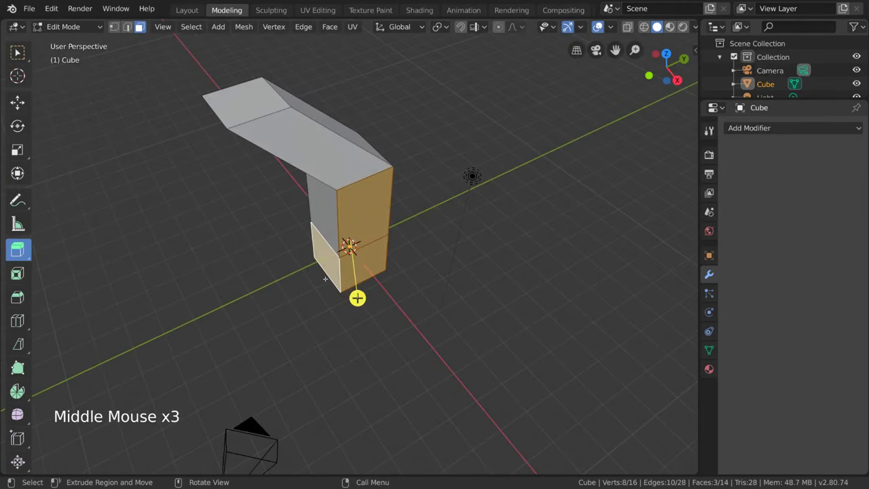
{"action": "mouse_move", "coordinate": [358, 297]}
{"action": "middle_mouse_down"}
{"action": "mouse_move", "coordinate": [396, 268]}
{"action": "mouse_move", "coordinate": [361, 282]}
{"action": "mouse_move", "coordinate": [316, 279]}
{"action": "mouse_move", "coordinate": [308, 254]}
{"action": "mouse_move", "coordinate": [338, 225]}
{"action": "mouse_move", "coordinate": [289, 262]}
{"action": "mouse_move", "coordinate": [308, 306]}
{"action": "mouse_move", "coordinate": [253, 267]}
{"action": "middle_mouse_up"}
Extrude the lower block's left face, cancel, and stretch it into an L-shape with Move.
{"action": "left_click", "coordinate": [289, 262]}
{"action": "left_click_drag", "start_coordinate": [253, 267], "coordinate": [213, 266]}
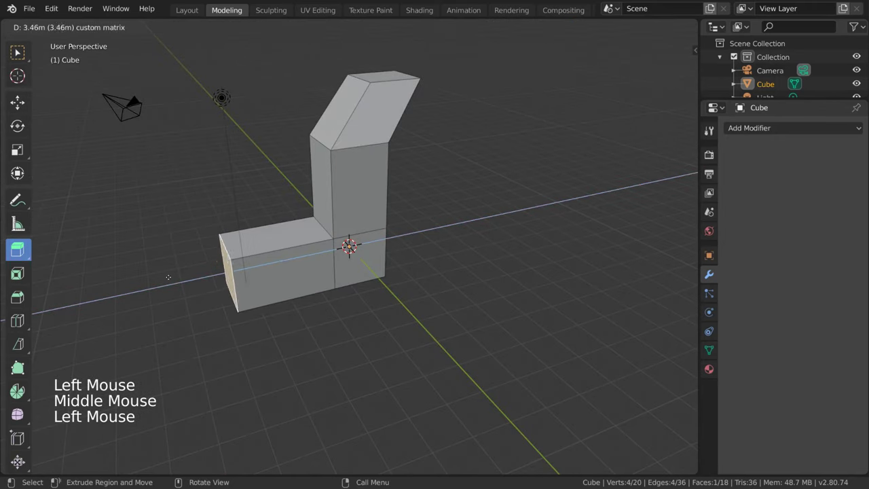
{"action": "key", "text": "Escape"}
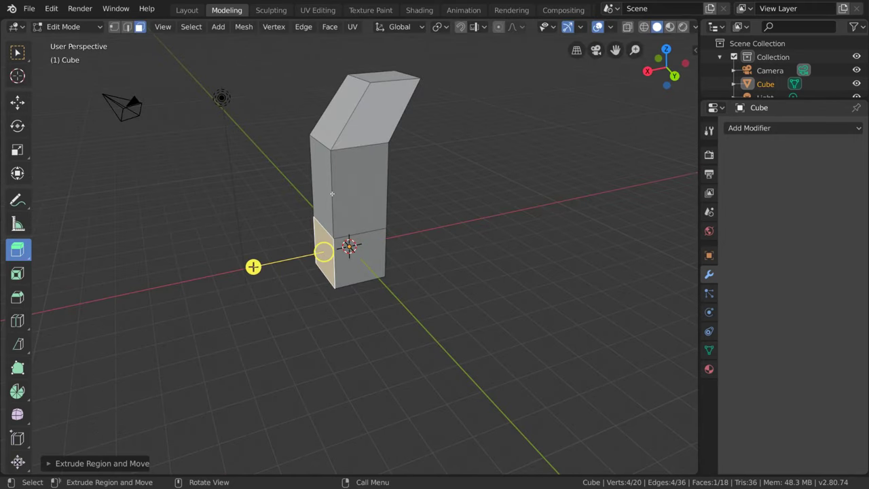
{"action": "left_click", "coordinate": [18, 101]}
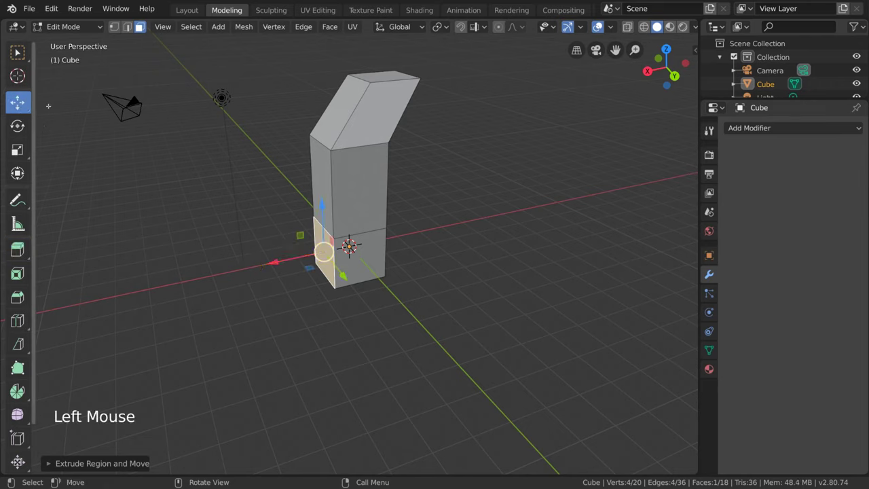
{"action": "left_click_drag", "start_coordinate": [284, 263], "coordinate": [228, 275]}
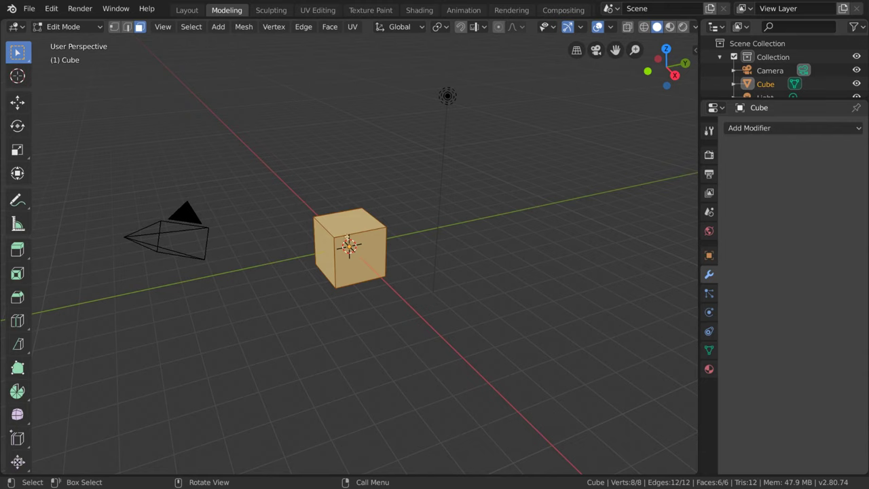
Extrude the cube's top face and shrink it into a smaller first tier.
{"action": "left_click", "coordinate": [350, 221]}
{"action": "left_click", "coordinate": [18, 249]}
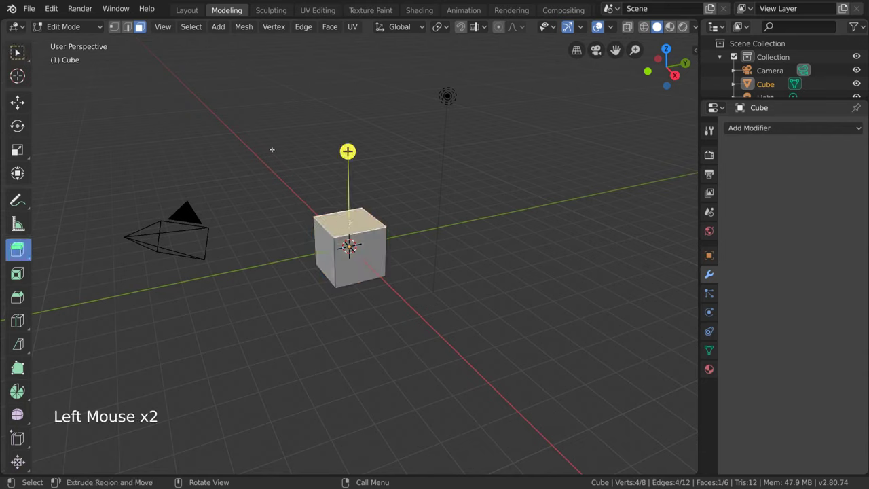
{"action": "left_click_drag", "start_coordinate": [347, 151], "coordinate": [353, 146]}
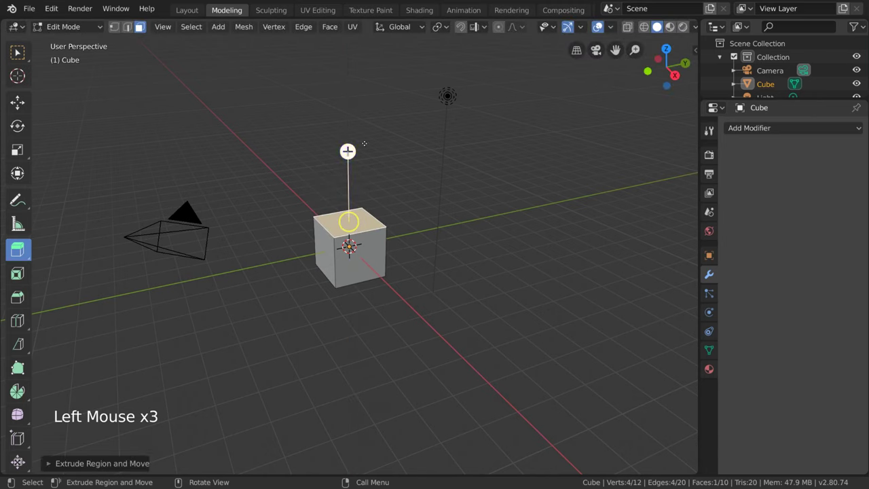
{"action": "key", "text": "s"}
{"action": "left_click", "coordinate": [465, 183]}
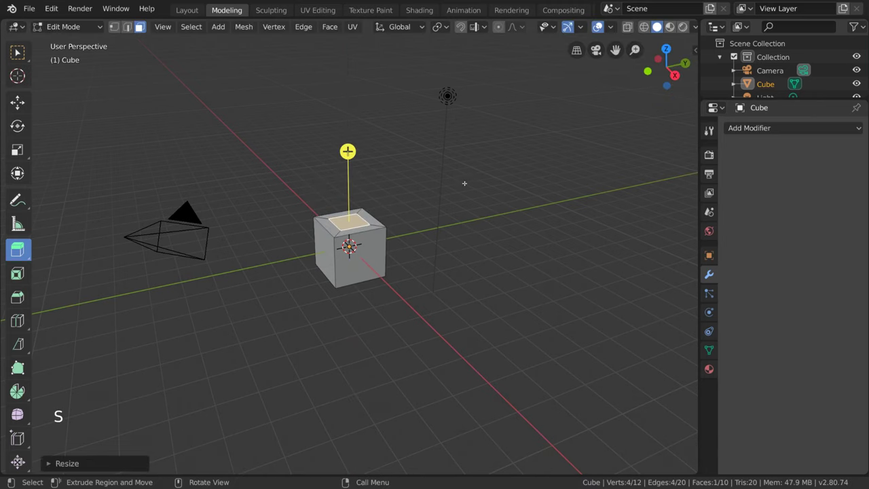
{"action": "left_click_drag", "start_coordinate": [348, 151], "coordinate": [351, 116]}
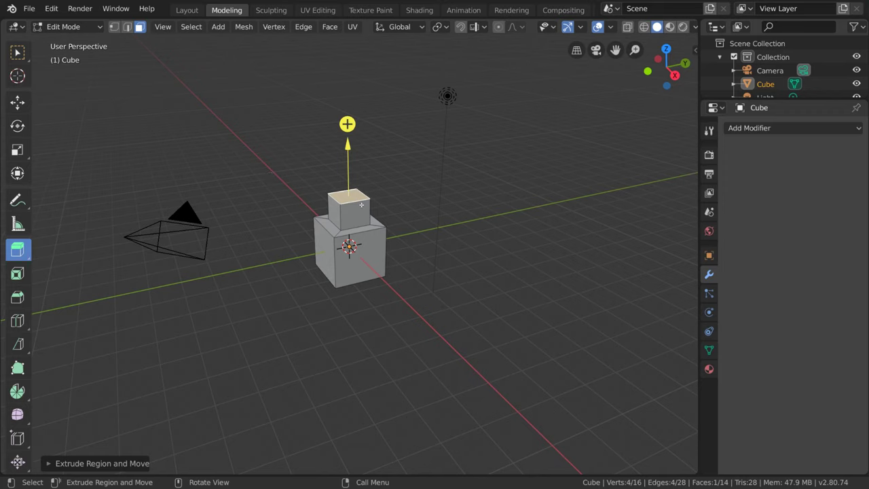
Add a second, smaller tier on top and undo the extra extrusion.
{"action": "left_click_drag", "start_coordinate": [355, 138], "coordinate": [354, 96]}
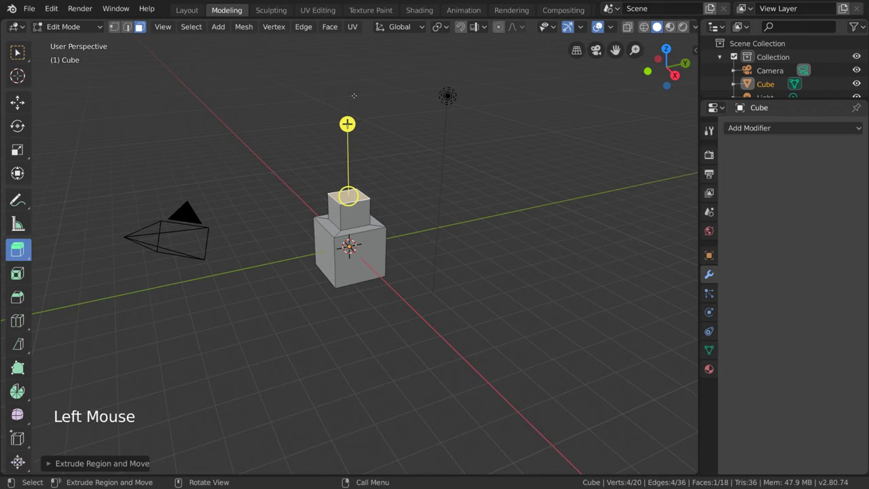
{"action": "key", "text": "s"}
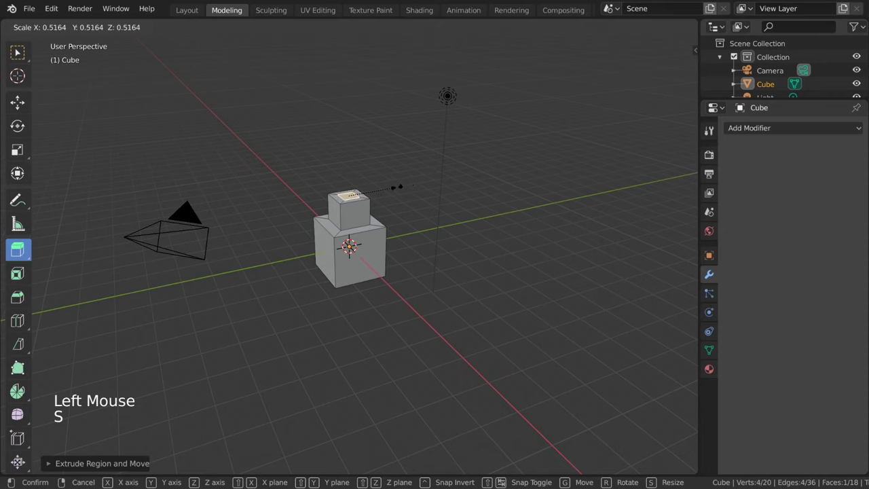
{"action": "left_click", "coordinate": [397, 187]}
{"action": "left_click_drag", "start_coordinate": [347, 122], "coordinate": [348, 107]}
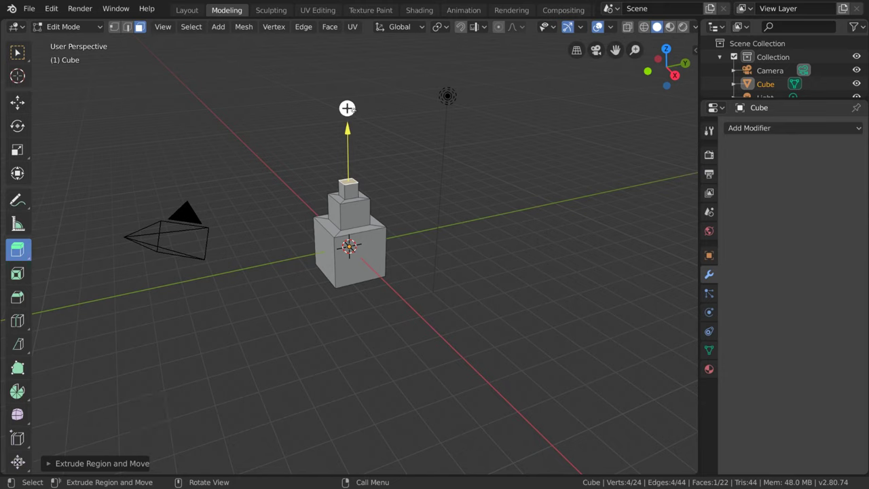
{"action": "mouse_move", "coordinate": [347, 107]}
{"action": "left_mouse_down"}
{"action": "mouse_move", "coordinate": [354, 79]}
{"action": "mouse_move", "coordinate": [429, 180]}
{"action": "left_mouse_up"}
{"action": "key", "text": "ctrl+z"}
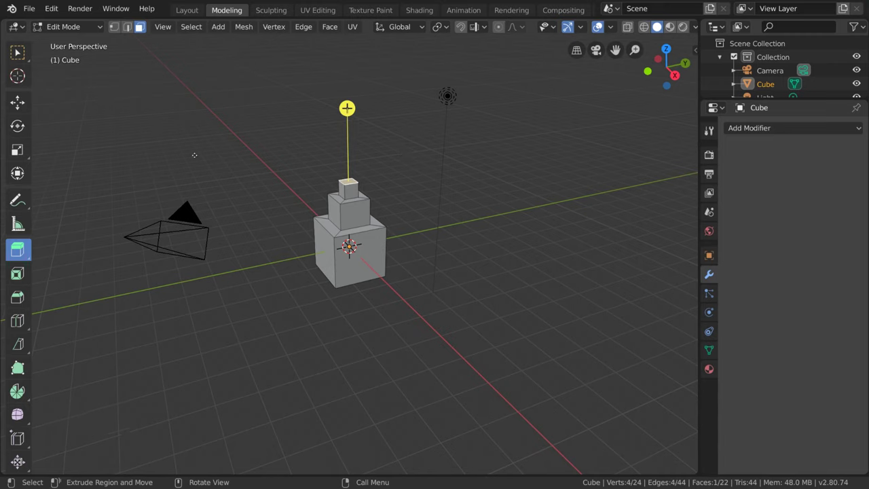
Select the cube's front face, extrude it in place and scale it smaller.
{"action": "left_click", "coordinate": [18, 52]}
{"action": "left_click", "coordinate": [364, 261]}
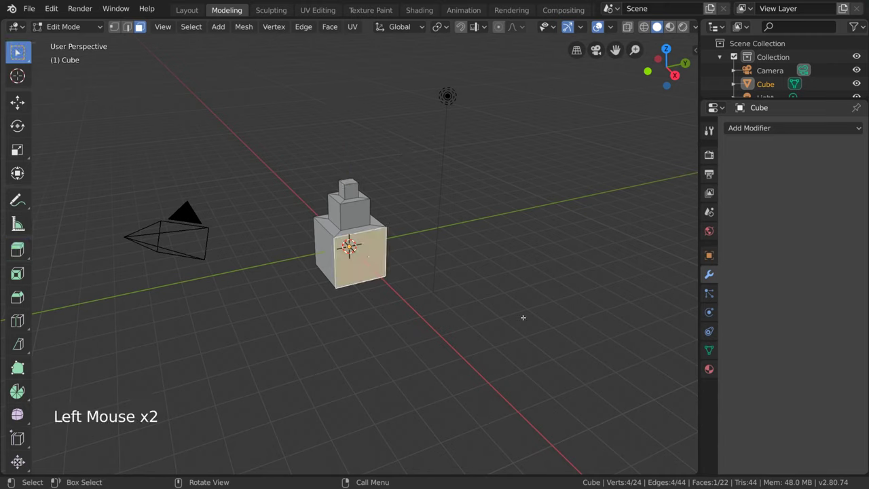
{"action": "key", "text": "e"}
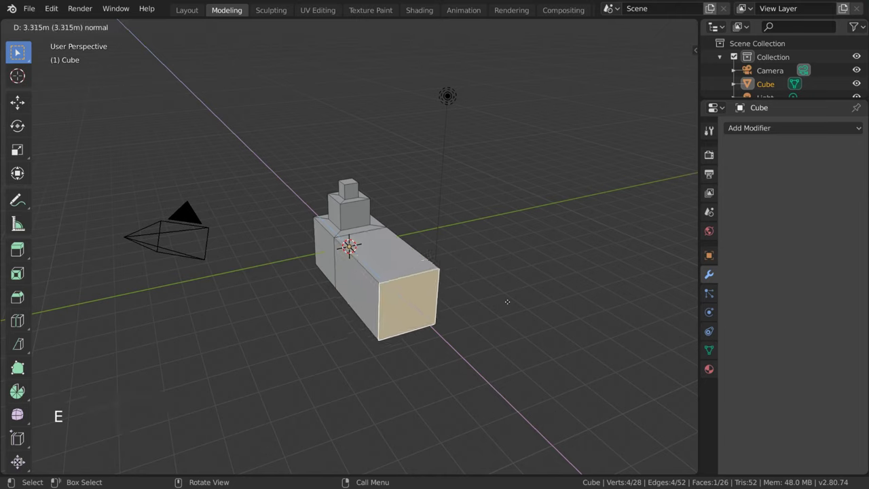
{"action": "right_click", "coordinate": [498, 288]}
{"action": "key", "text": "s"}
{"action": "left_click", "coordinate": [480, 249]}
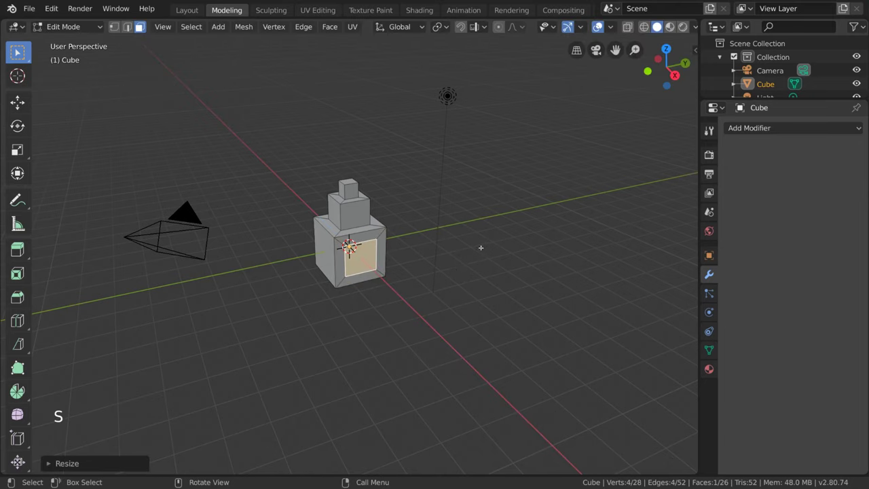
Extrude the shrunken front face outward, then undo everything back to the plain cube.
{"action": "key", "text": "e"}
{"action": "left_click", "coordinate": [491, 268]}
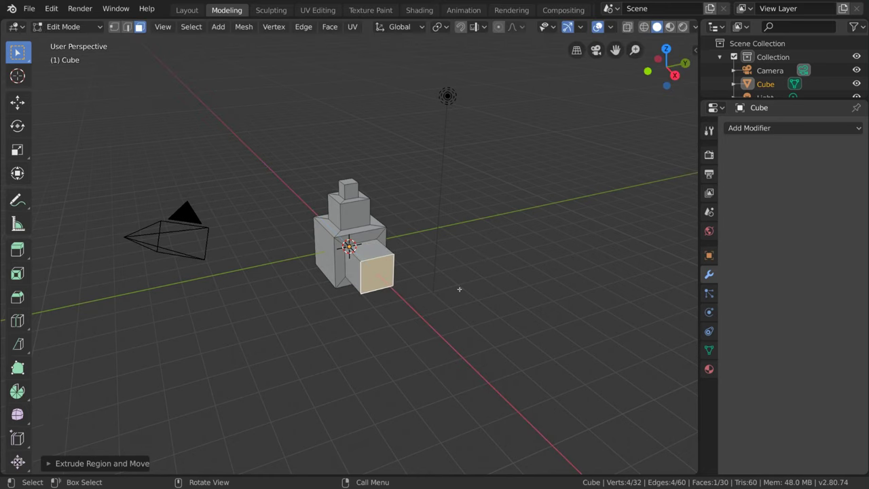
{"action": "key", "text": "ctrl+z"}
{"action": "key", "text": "ctrl+z"}
{"action": "key", "text": "ctrl+z"}
{"action": "key", "text": "ctrl+z"}
{"action": "key", "text": "ctrl+z"}
{"action": "key", "text": "ctrl+z"}
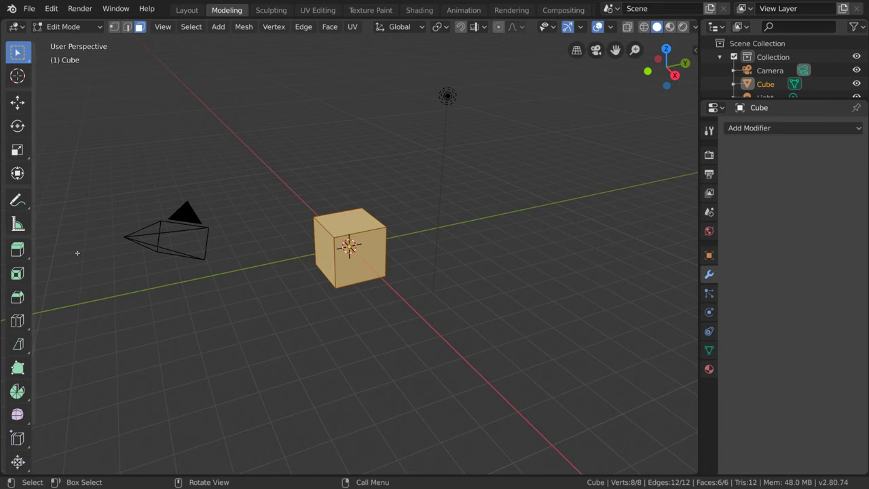
Inflate three of the cube's faces outward with Extrude Along Normals.
{"action": "left_click", "coordinate": [28, 253]}
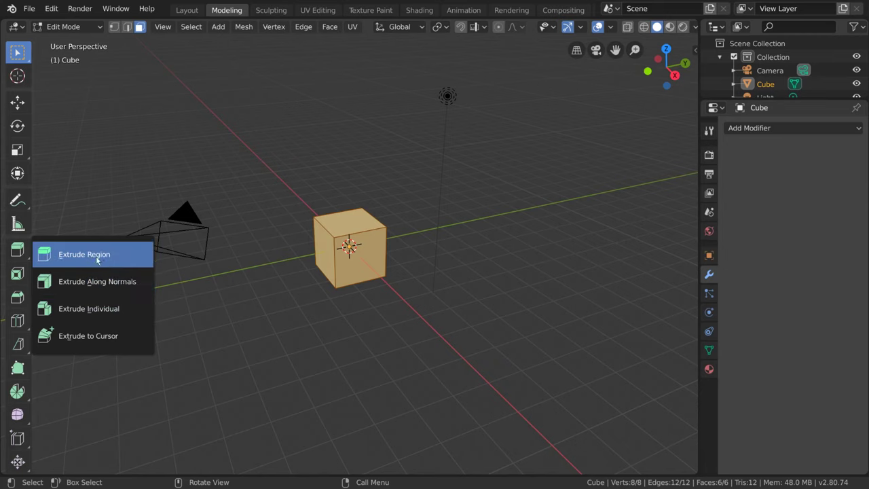
{"action": "left_click", "coordinate": [146, 284]}
{"action": "left_click", "coordinate": [322, 246]}
{"action": "left_click", "coordinate": [350, 223], "text": "shift"}
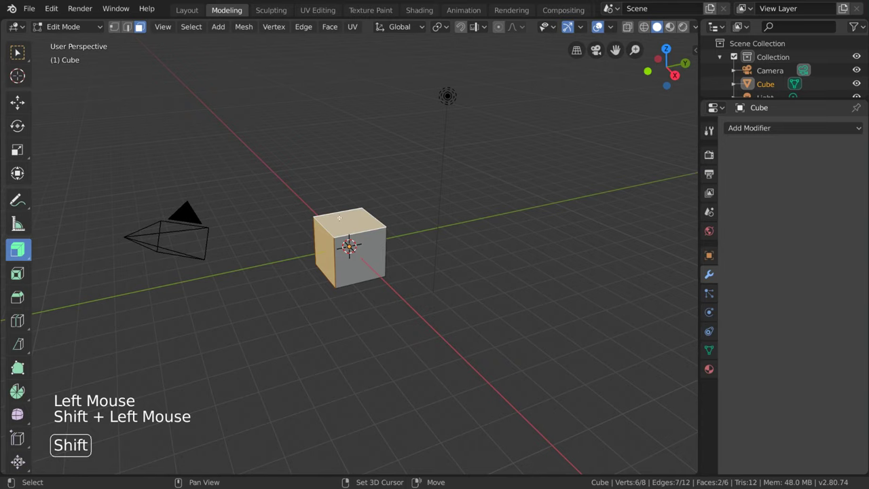
{"action": "left_click", "coordinate": [372, 255], "text": "shift"}
{"action": "mouse_move", "coordinate": [419, 254]}
{"action": "middle_mouse_down"}
{"action": "mouse_move", "coordinate": [497, 231]}
{"action": "mouse_move", "coordinate": [518, 267]}
{"action": "middle_mouse_up"}
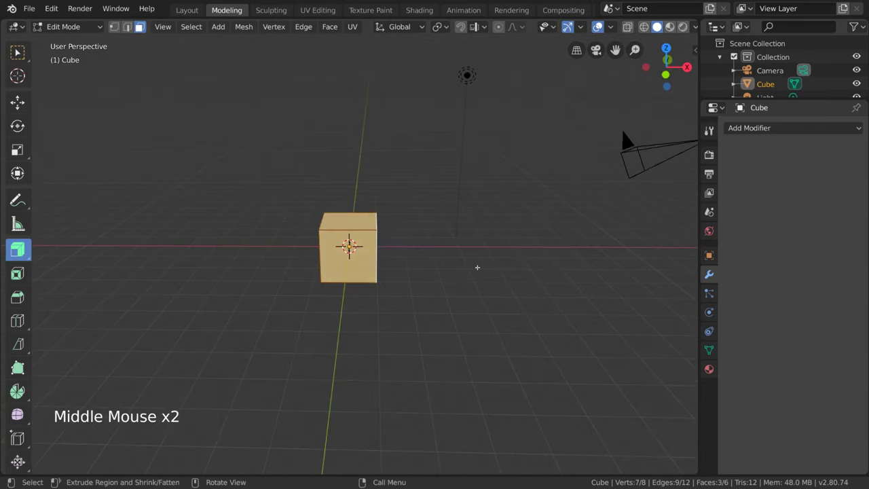
{"action": "mouse_move", "coordinate": [475, 265]}
{"action": "left_mouse_down"}
{"action": "mouse_move", "coordinate": [480, 258]}
{"action": "mouse_move", "coordinate": [477, 278]}
{"action": "left_mouse_up"}
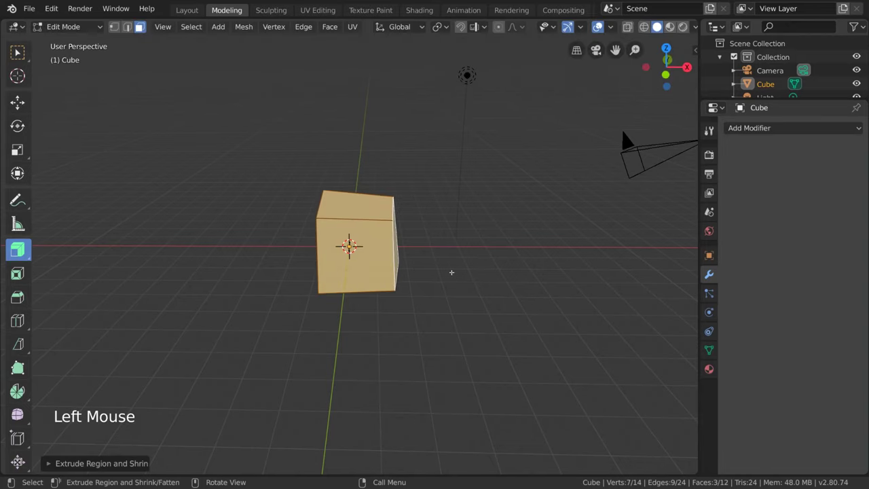
{"action": "mouse_move", "coordinate": [452, 270]}
{"action": "middle_mouse_down"}
{"action": "mouse_move", "coordinate": [480, 258]}
{"action": "mouse_move", "coordinate": [601, 247]}
{"action": "mouse_move", "coordinate": [582, 213]}
{"action": "mouse_move", "coordinate": [581, 221]}
{"action": "middle_mouse_up"}
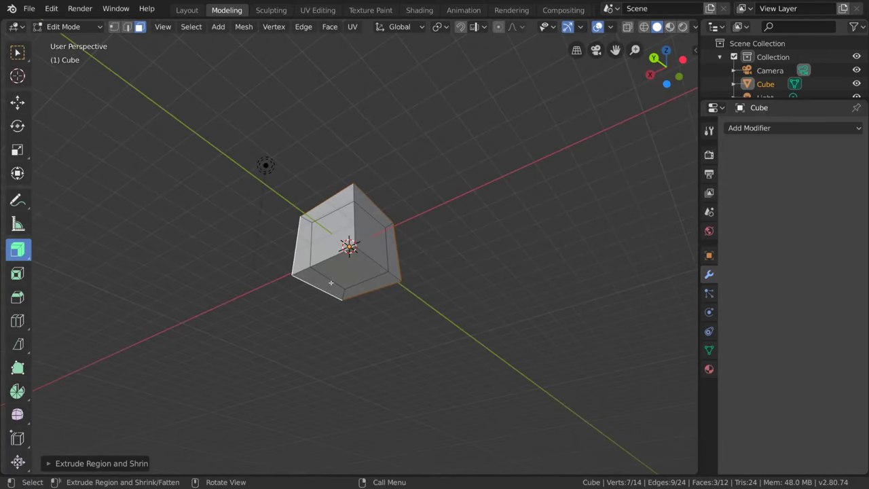
Undo the along-normals extrusion and choose Extrude Individual.
{"action": "middle_click_drag", "start_coordinate": [326, 233], "coordinate": [412, 292]}
{"action": "key", "text": "ctrl+z"}
{"action": "middle_click_drag", "start_coordinate": [268, 268], "coordinate": [305, 261]}
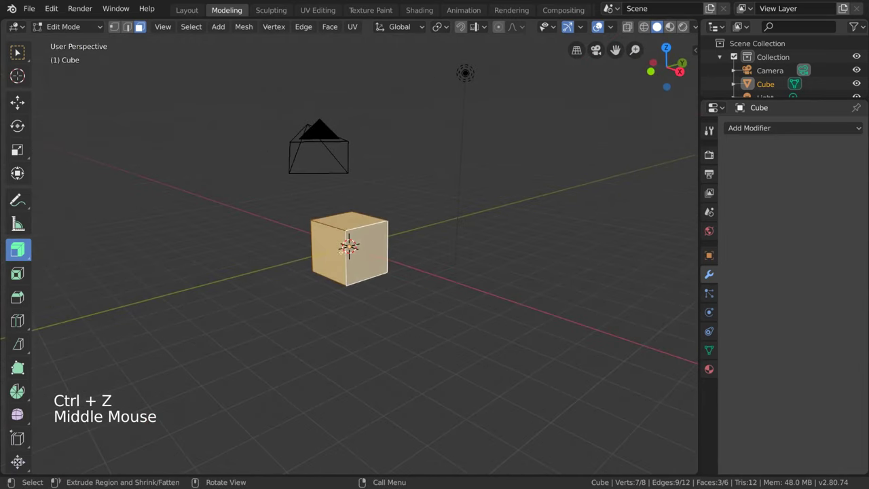
{"action": "mouse_move", "coordinate": [22, 255]}
{"action": "left_mouse_down"}
{"action": "mouse_move", "coordinate": [75, 282]}
{"action": "mouse_move", "coordinate": [97, 282]}
{"action": "mouse_move", "coordinate": [87, 310]}
{"action": "mouse_move", "coordinate": [106, 307]}
{"action": "left_mouse_up"}
{"action": "key", "text": "ctrl+z"}
{"action": "key", "text": "ctrl+z"}
{"action": "key", "text": "ctrl+z"}
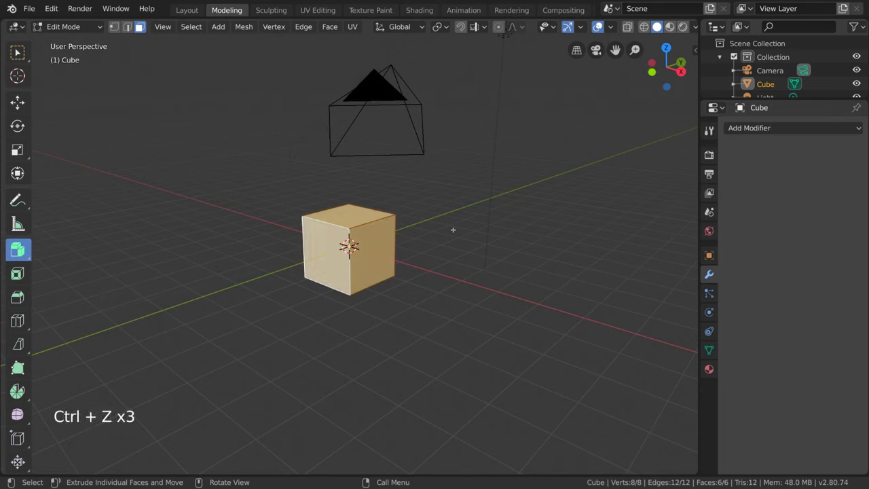
{"action": "right_click", "coordinate": [365, 241]}
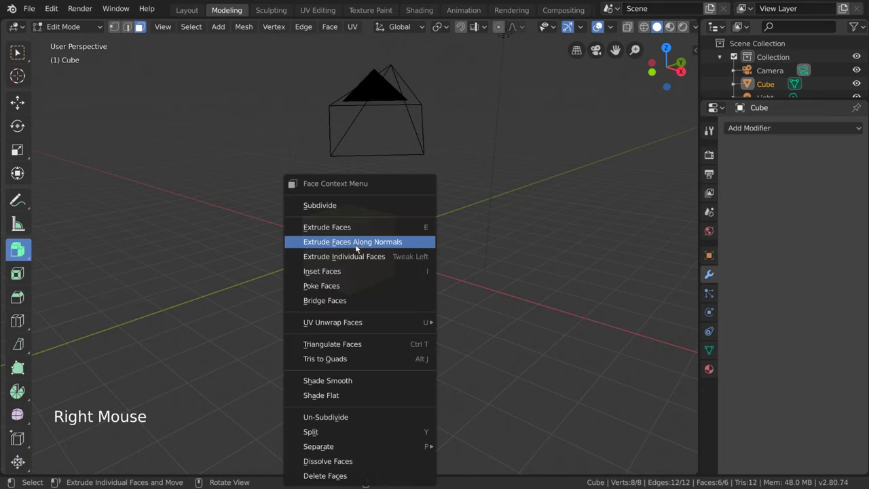
{"action": "left_click", "coordinate": [365, 205]}
{"action": "left_click_drag", "start_coordinate": [463, 207], "coordinate": [471, 168]}
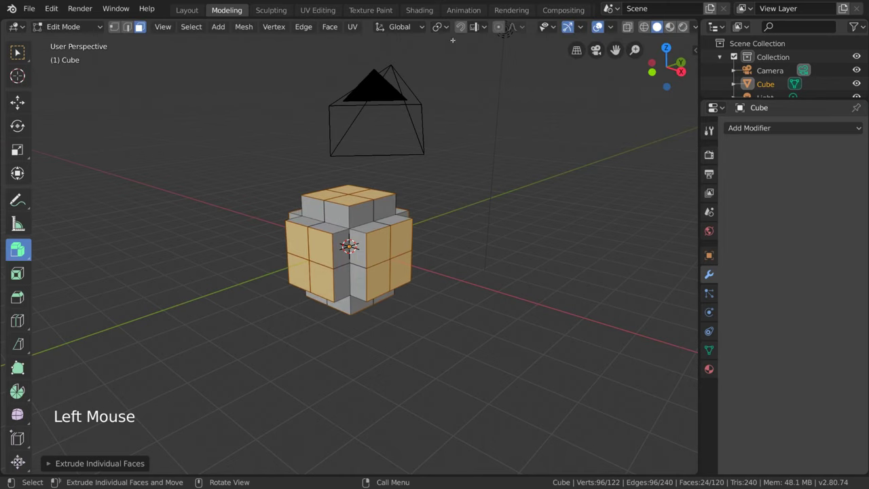
{"action": "left_click", "coordinate": [475, 27]}
{"action": "key", "text": "s"}
{"action": "left_click", "coordinate": [424, 206]}
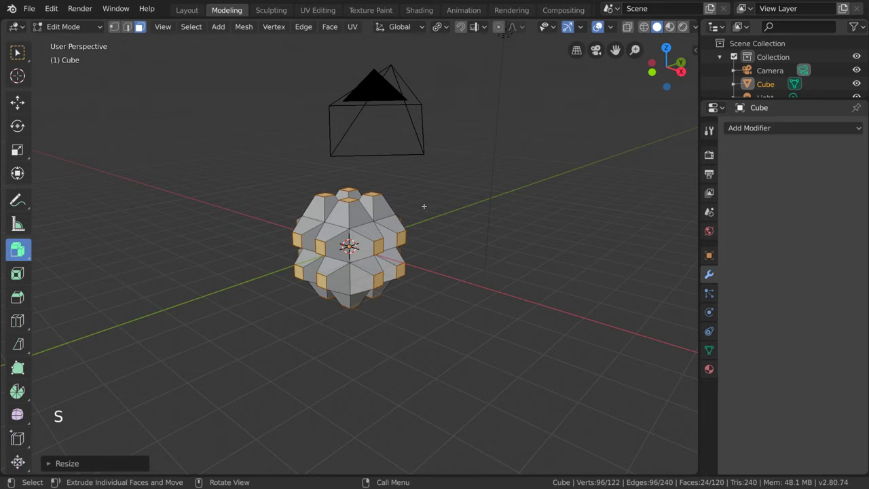
{"action": "mouse_move", "coordinate": [424, 206]}
{"action": "middle_mouse_down"}
{"action": "mouse_move", "coordinate": [471, 204]}
{"action": "mouse_move", "coordinate": [438, 196]}
{"action": "middle_mouse_up"}
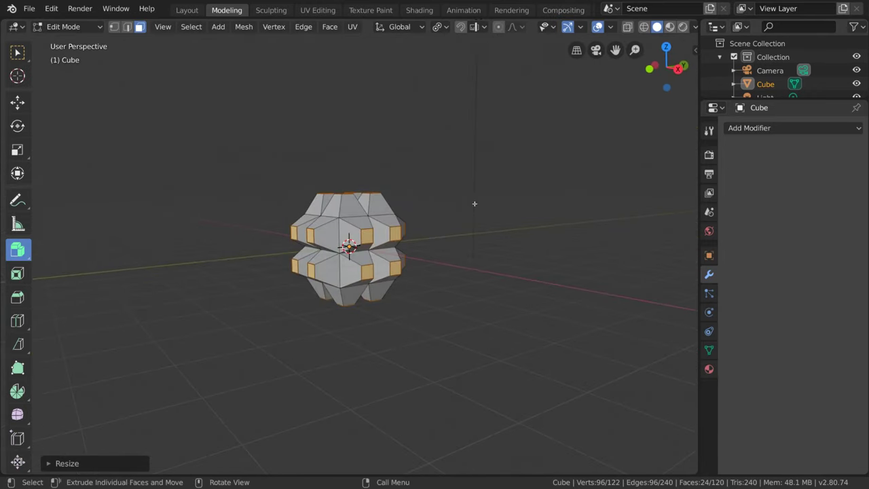
{"action": "key", "text": "ctrl+z"}
{"action": "key", "text": "ctrl+z"}
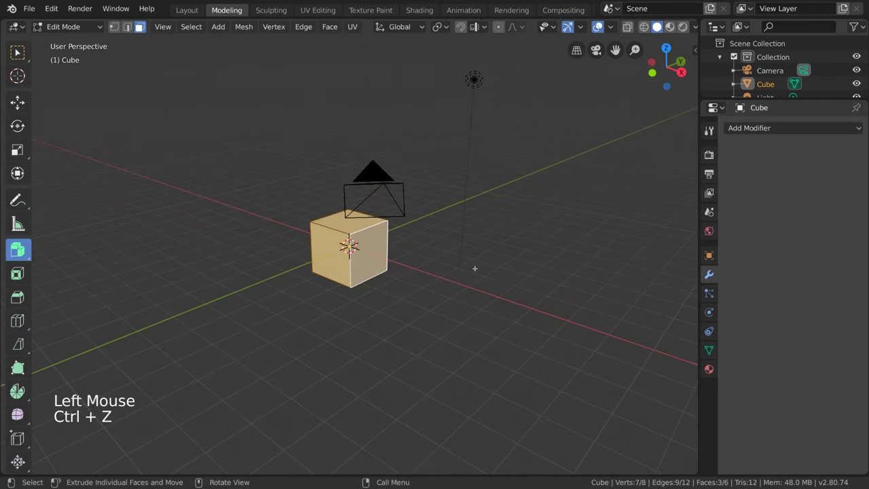
Undo once more, keep a single face selected and choose Extrude to Cursor.
{"action": "key", "text": "ctrl+z"}
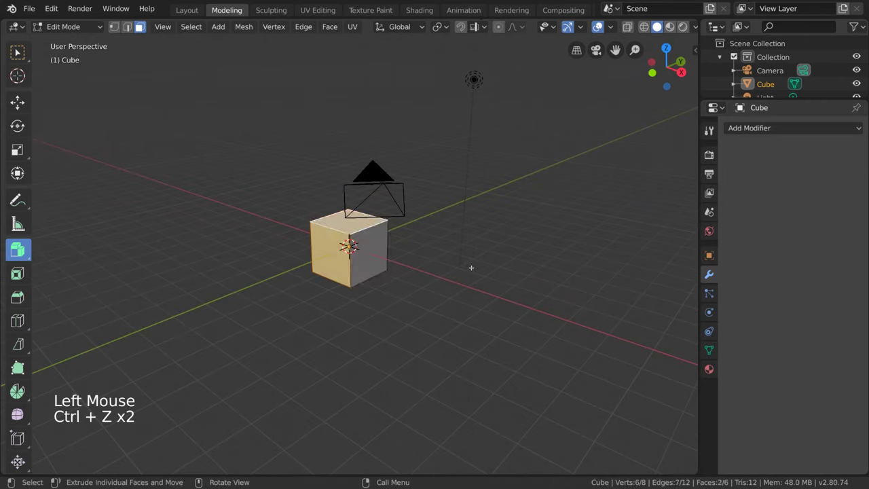
{"action": "left_click", "coordinate": [349, 221], "text": "shift"}
{"action": "left_click", "coordinate": [17, 250]}
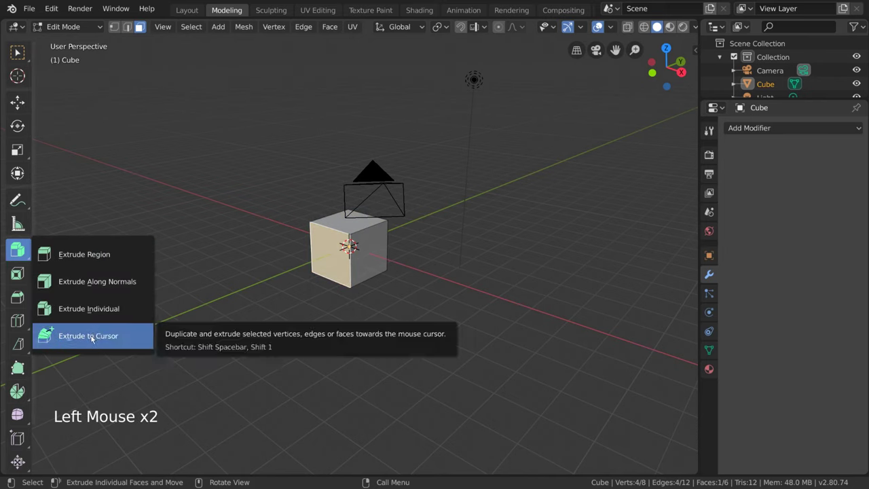
{"action": "left_click", "coordinate": [92, 338]}
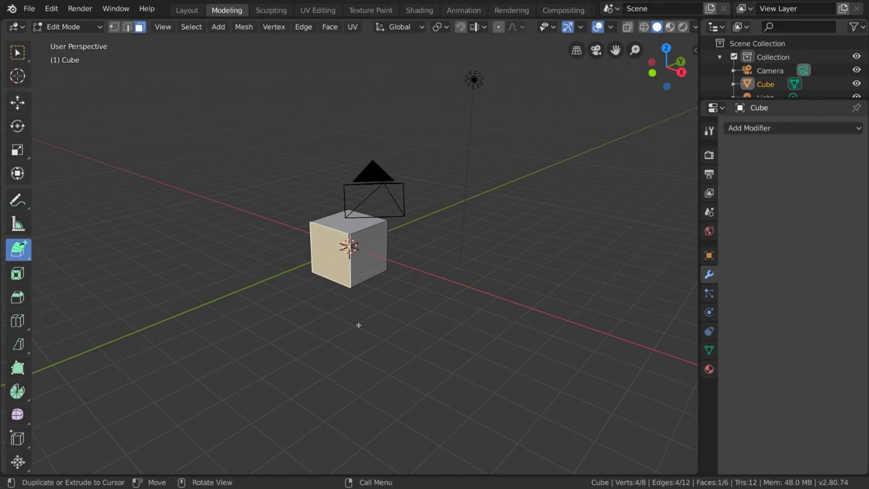
Chain six extrusions toward the cursor into a spiral, then undo back to one long box.
{"action": "left_click", "coordinate": [163, 281]}
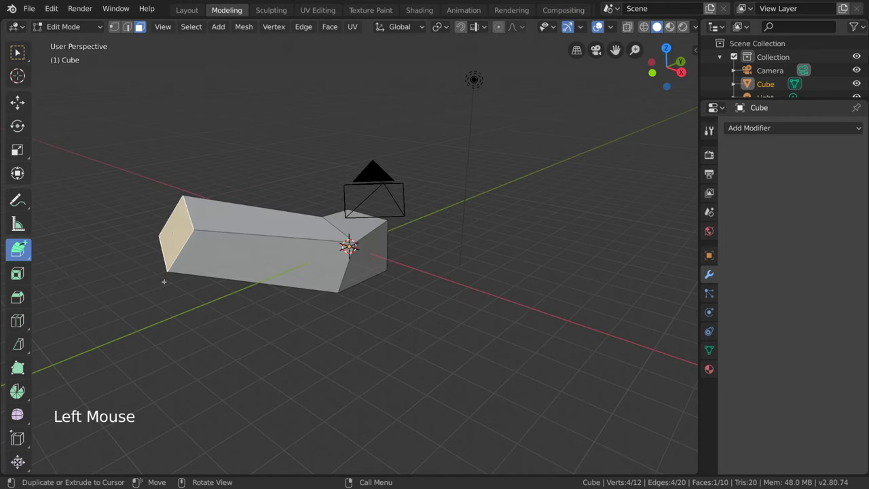
{"action": "left_click", "coordinate": [202, 363]}
{"action": "left_click", "coordinate": [434, 410]}
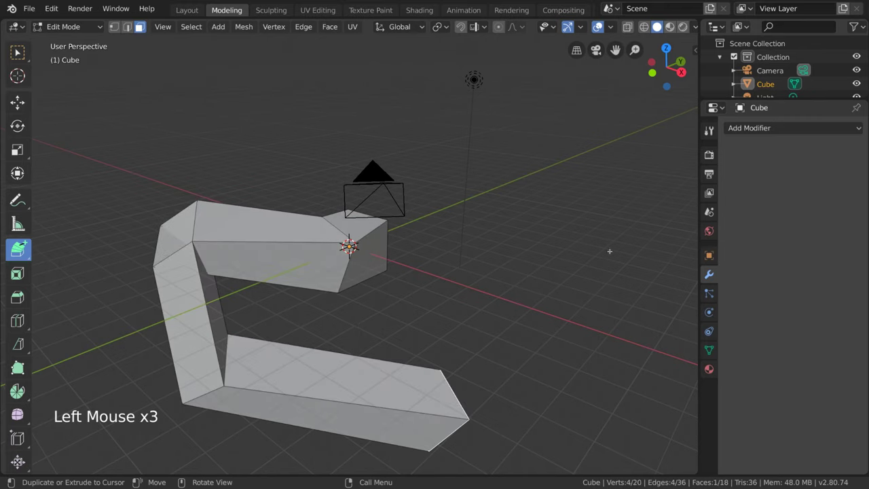
{"action": "left_click", "coordinate": [596, 183]}
{"action": "left_click", "coordinate": [543, 109]}
{"action": "left_click", "coordinate": [281, 102]}
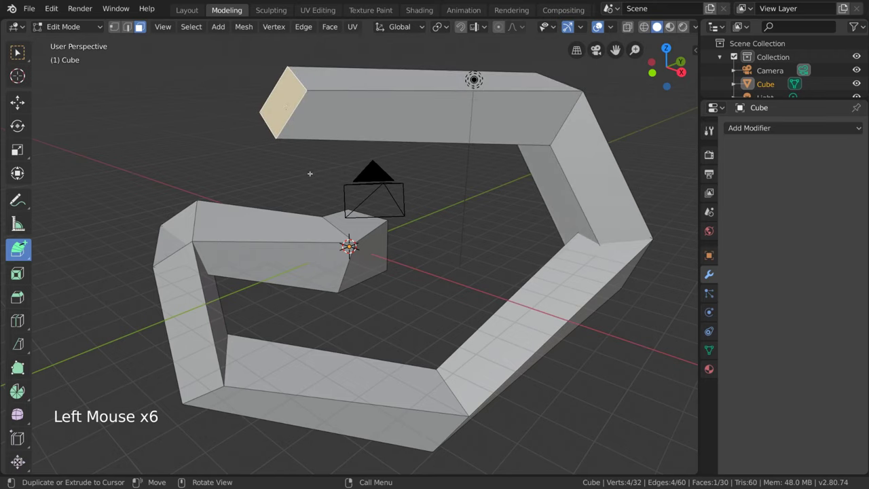
{"action": "key", "text": "ctrl+z"}
{"action": "key", "text": "ctrl+z"}
{"action": "key", "text": "ctrl+z"}
{"action": "key", "text": "ctrl+z"}
{"action": "key", "text": "ctrl+z"}
{"action": "key", "text": "ctrl+z"}
{"action": "key", "text": "ctrl+z"}
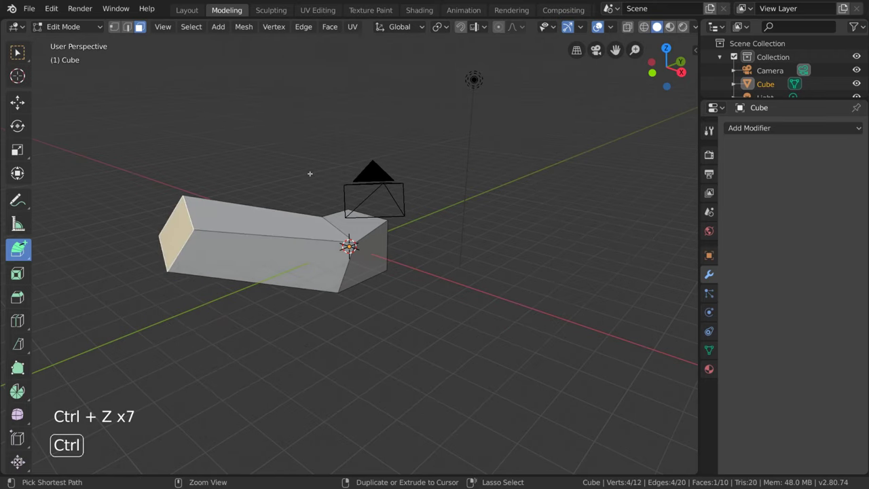
{"action": "key", "text": "ctrl+z"}
{"action": "key", "text": "ctrl+z"}
With Select Box, Ctrl+right-click three times to extrude the cube's face into an L-shaped arm.
{"action": "left_click", "coordinate": [18, 52]}
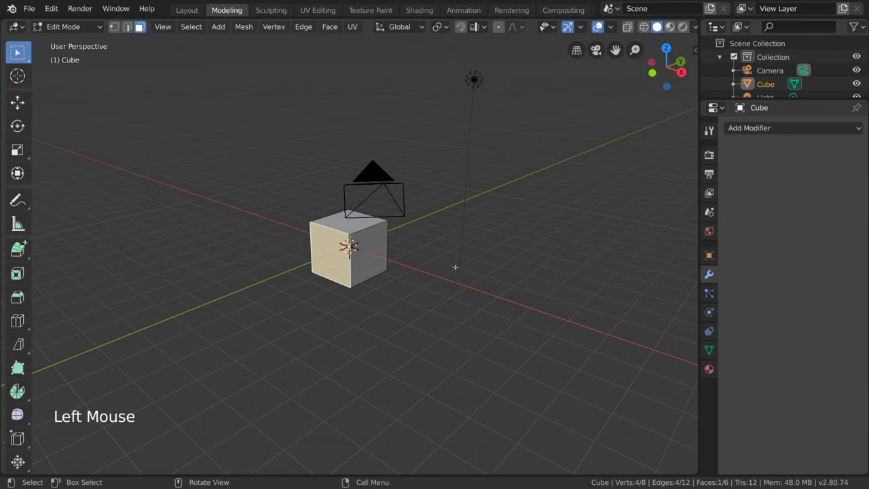
{"action": "middle_click_drag", "start_coordinate": [348, 303], "coordinate": [326, 296]}
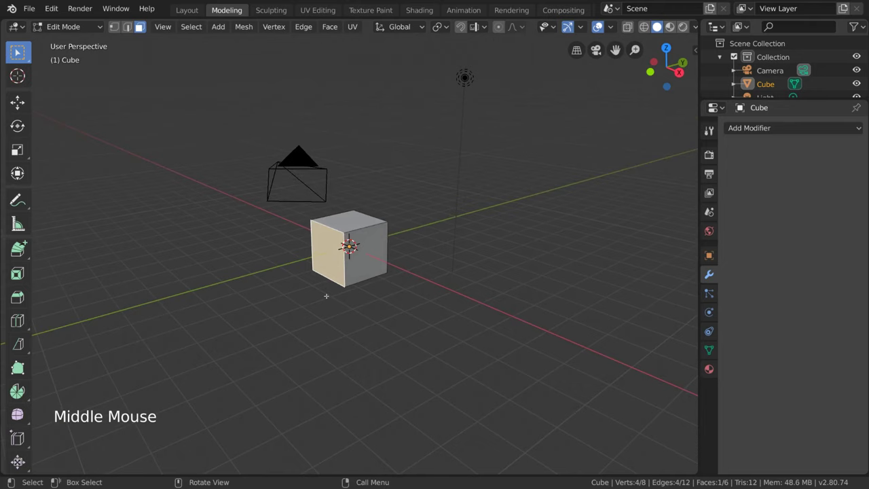
{"action": "right_click", "coordinate": [163, 244], "text": "ctrl"}
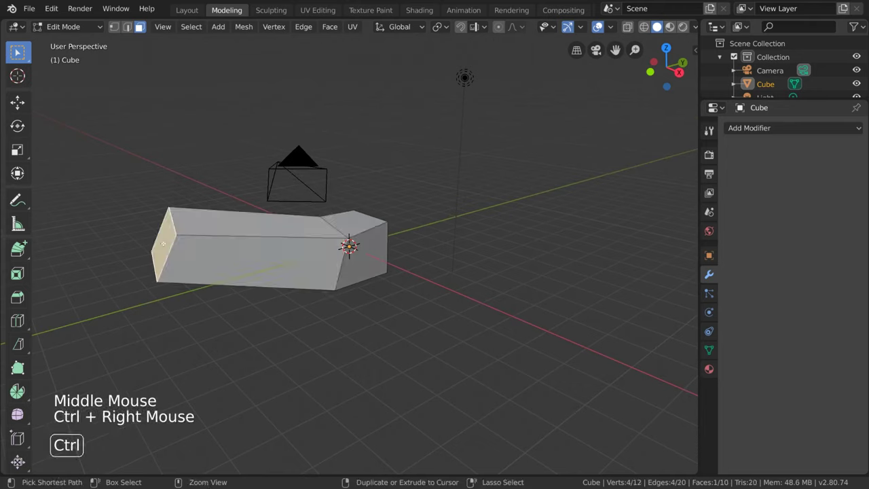
{"action": "right_click", "coordinate": [326, 380], "text": "ctrl"}
{"action": "right_click", "coordinate": [522, 314], "text": "ctrl"}
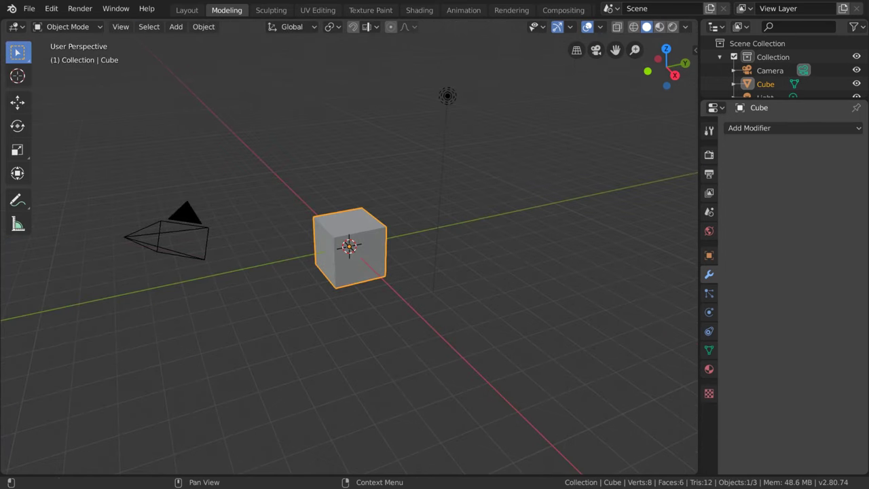
Enter Edit Mode and scale the cube along Z to about 0.13 into a thin slab.
{"action": "left_click", "coordinate": [366, 234]}
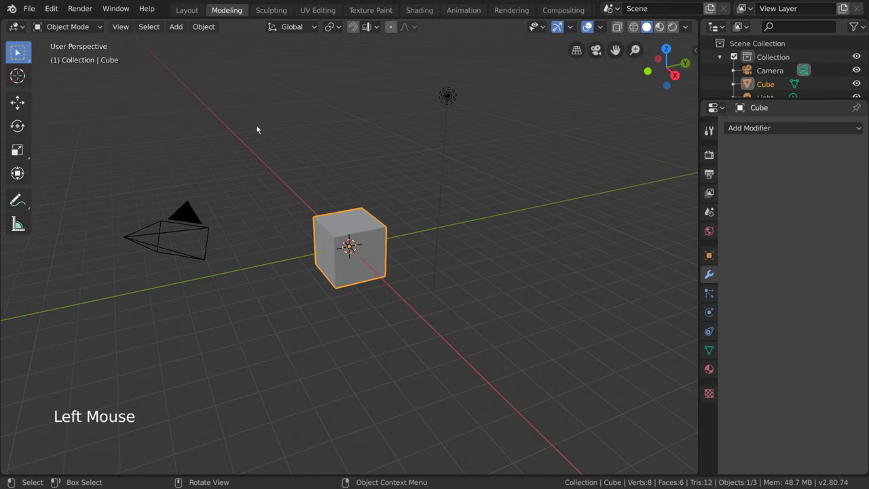
{"action": "left_click", "coordinate": [68, 26]}
{"action": "left_click", "coordinate": [68, 54]}
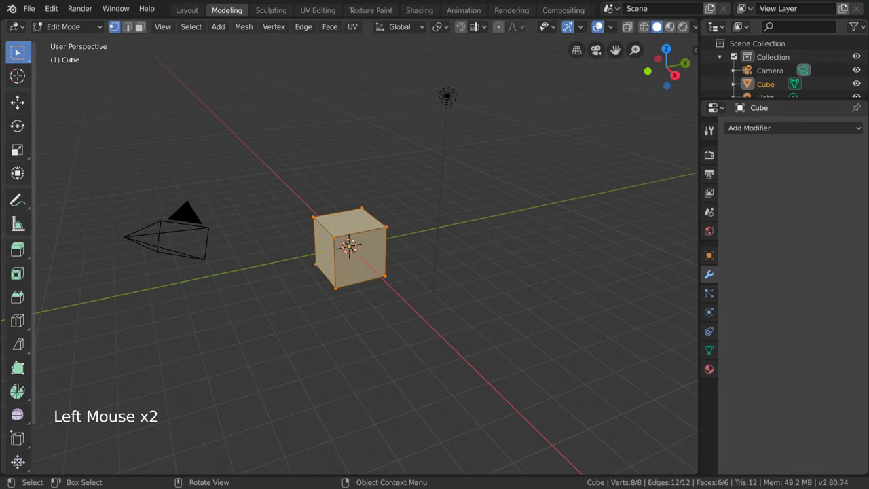
{"action": "left_click", "coordinate": [18, 150]}
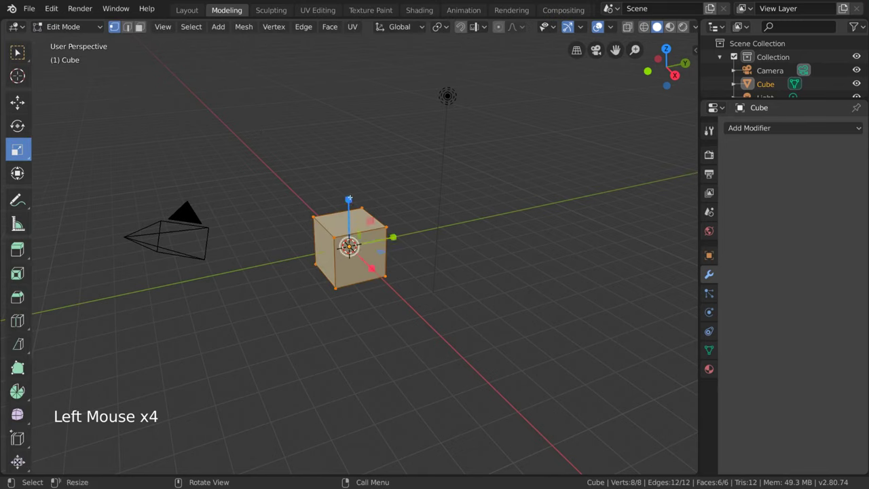
{"action": "left_click_drag", "start_coordinate": [349, 199], "coordinate": [348, 245]}
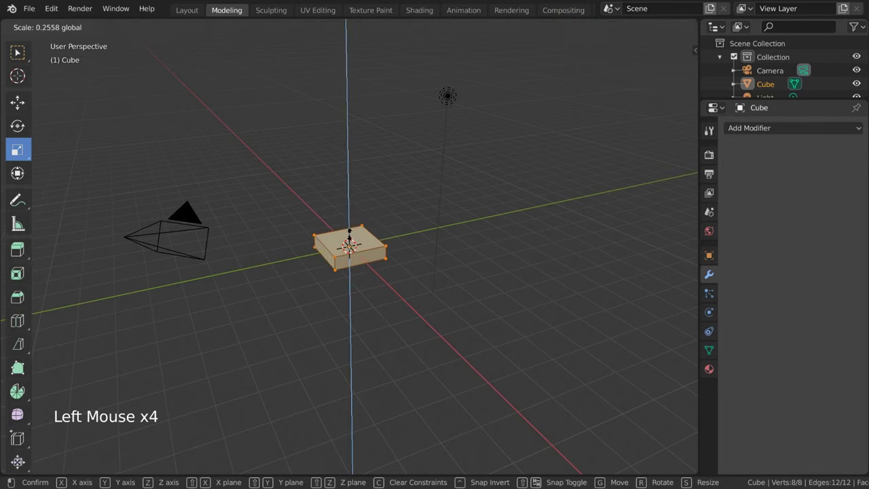
{"action": "left_click", "coordinate": [22, 325]}
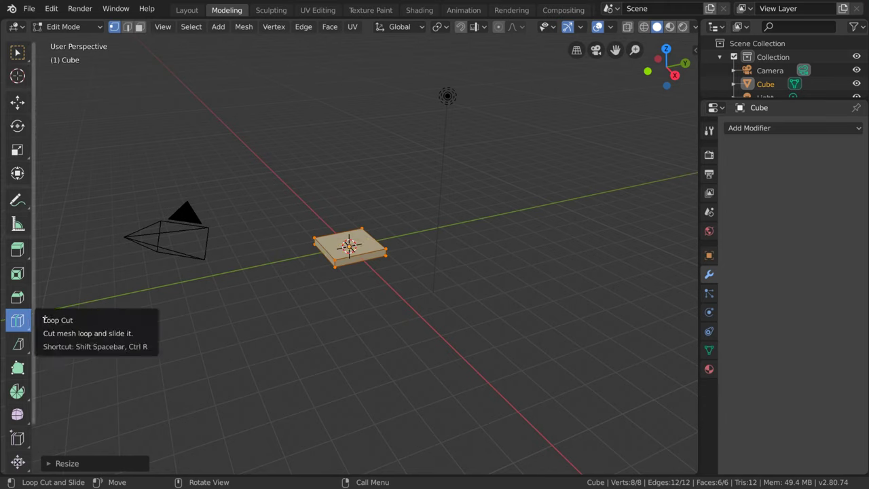
Add two loop cuts in each direction across the slab, making a three-by-three grid.
{"action": "mouse_move", "coordinate": [327, 245]}
{"action": "left_mouse_down"}
{"action": "mouse_move", "coordinate": [320, 243]}
{"action": "mouse_move", "coordinate": [360, 249]}
{"action": "mouse_move", "coordinate": [343, 246]}
{"action": "left_mouse_up"}
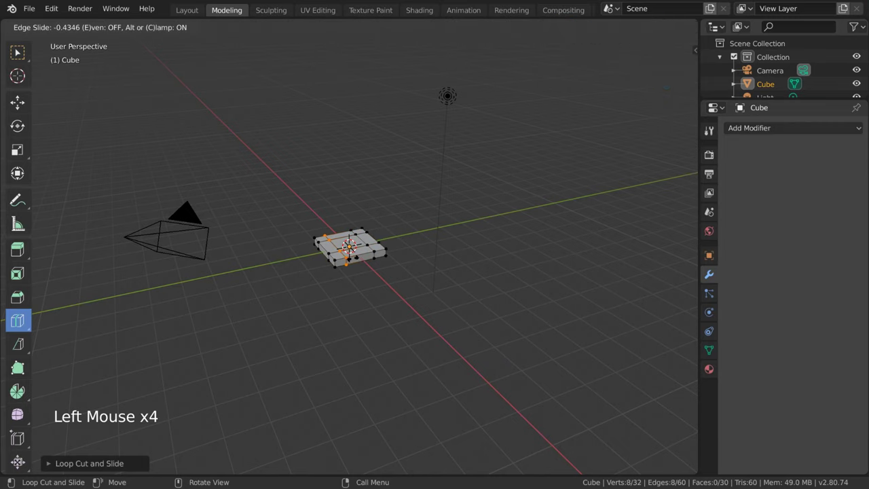
{"action": "left_click", "coordinate": [18, 52]}
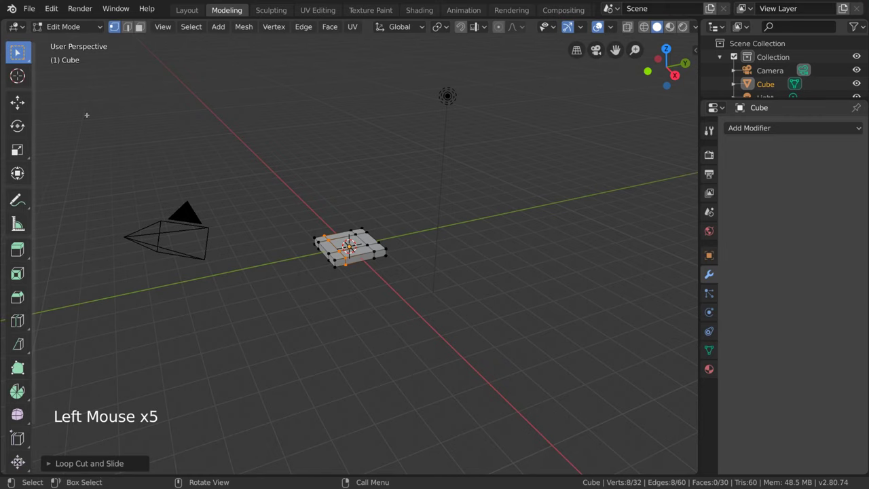
{"action": "scroll", "coordinate": [485, 270], "scroll_direction": "up", "scroll_amount": 5}
{"action": "scroll", "coordinate": [485, 270], "scroll_direction": "up", "scroll_amount": 1}
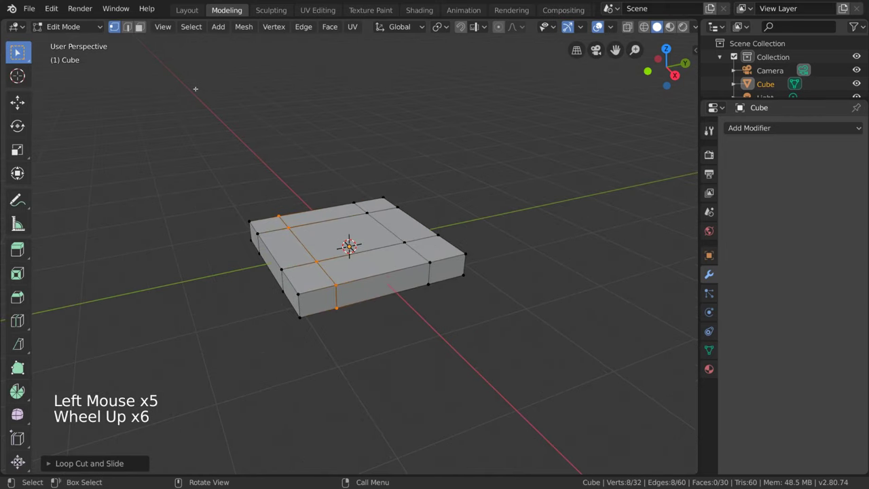
In face select mode, select the slab's four corner faces and the right edge faces.
{"action": "left_click", "coordinate": [139, 26]}
{"action": "middle_click_drag", "start_coordinate": [493, 235], "coordinate": [398, 265]}
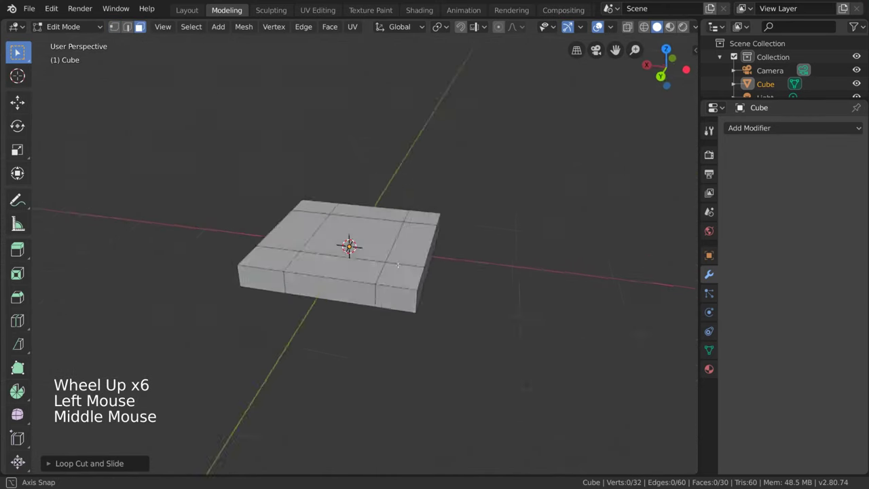
{"action": "left_click", "coordinate": [401, 288]}
{"action": "left_click", "coordinate": [412, 241], "text": "shift"}
{"action": "left_click", "coordinate": [427, 216], "text": "shift"}
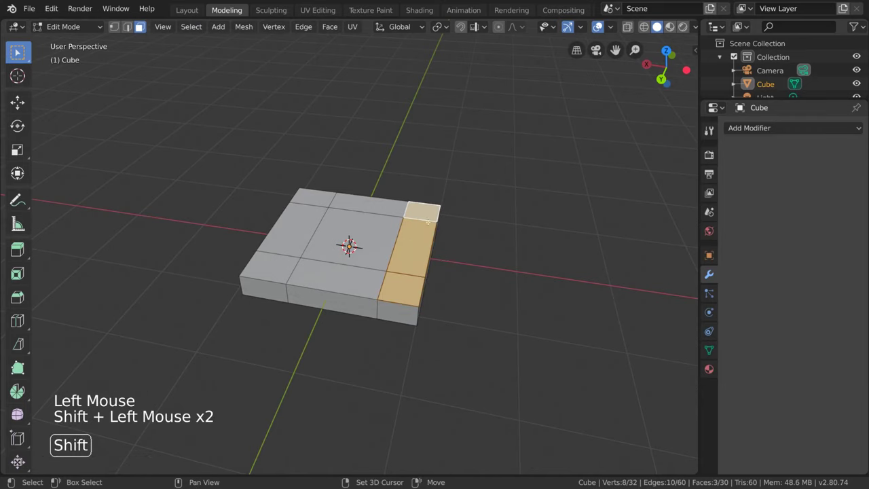
{"action": "mouse_move", "coordinate": [428, 219]}
{"action": "middle_mouse_down"}
{"action": "mouse_move", "coordinate": [469, 258]}
{"action": "mouse_move", "coordinate": [414, 204]}
{"action": "middle_mouse_up"}
{"action": "left_click", "coordinate": [409, 195], "text": "shift"}
{"action": "left_click", "coordinate": [416, 290], "text": "shift"}
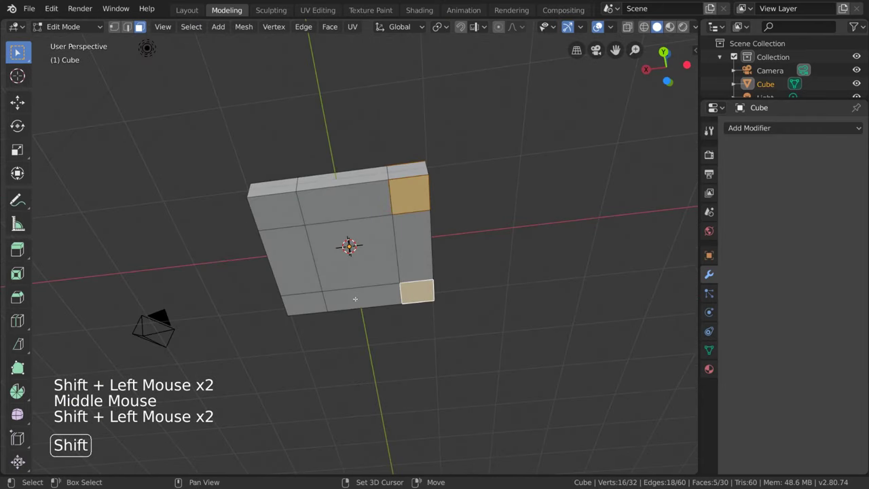
{"action": "left_click", "coordinate": [304, 304], "text": "shift"}
{"action": "left_click", "coordinate": [278, 211], "text": "shift"}
Extrude the selected faces along their normals into legs and a tall backrest.
{"action": "mouse_move", "coordinate": [278, 211]}
{"action": "middle_mouse_down"}
{"action": "mouse_move", "coordinate": [481, 249]}
{"action": "mouse_move", "coordinate": [491, 301]}
{"action": "mouse_move", "coordinate": [479, 305]}
{"action": "middle_mouse_up"}
{"action": "left_click", "coordinate": [17, 249]}
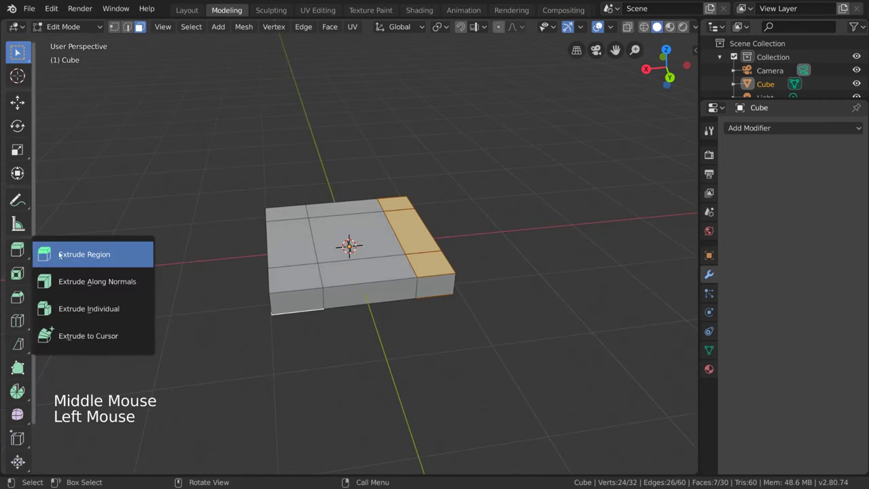
{"action": "left_click", "coordinate": [128, 285]}
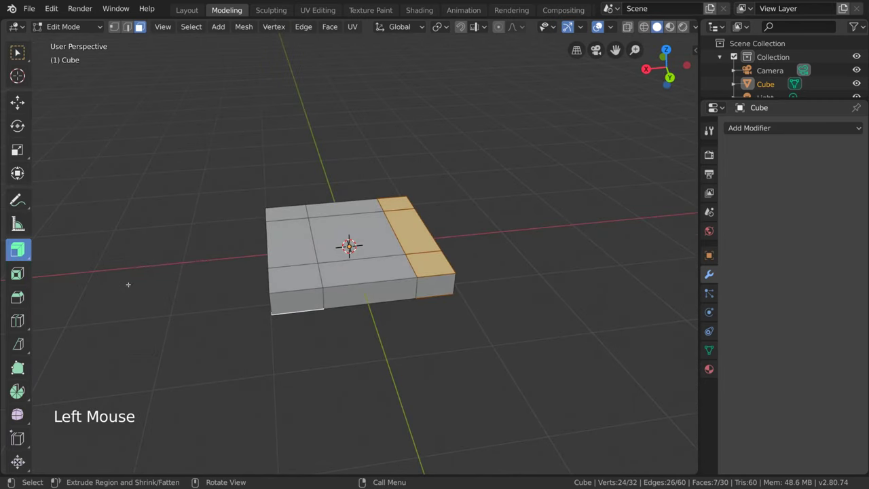
{"action": "scroll", "coordinate": [501, 252], "scroll_direction": "down", "scroll_amount": 1}
{"action": "scroll", "coordinate": [512, 253], "scroll_direction": "down", "scroll_amount": 1}
{"action": "left_click_drag", "start_coordinate": [518, 254], "coordinate": [485, 291]}
{"action": "mouse_move", "coordinate": [485, 292]}
{"action": "middle_mouse_down"}
{"action": "mouse_move", "coordinate": [544, 271]}
{"action": "mouse_move", "coordinate": [466, 295]}
{"action": "middle_mouse_up"}
Move the selected faces along Z to shorten the chair legs.
{"action": "key", "text": "g"}
{"action": "left_click", "coordinate": [463, 226]}
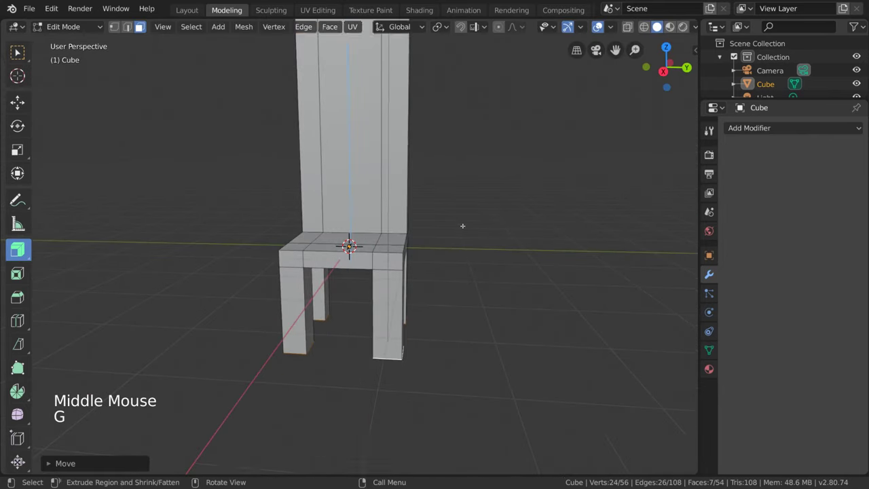
{"action": "scroll", "coordinate": [463, 225], "scroll_direction": "down", "scroll_amount": 2}
{"action": "scroll", "coordinate": [451, 237], "scroll_direction": "up", "scroll_amount": 1, "text": "shift"}
{"action": "mouse_move", "coordinate": [450, 237]}
{"action": "middle_mouse_down", "text": "shift"}
{"action": "mouse_move", "coordinate": [450, 277]}
{"action": "mouse_move", "coordinate": [398, 271]}
{"action": "mouse_move", "coordinate": [448, 269]}
{"action": "mouse_move", "coordinate": [425, 301]}
{"action": "mouse_move", "coordinate": [434, 264]}
{"action": "middle_mouse_up", "text": "shift"}
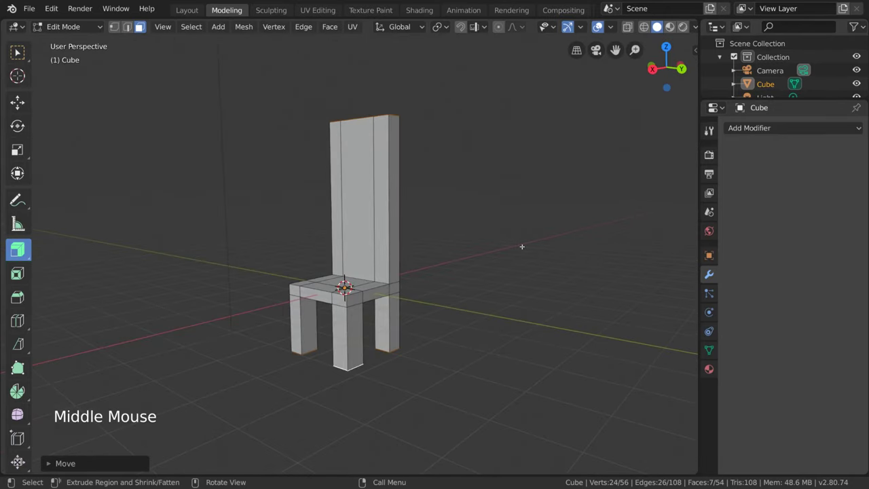